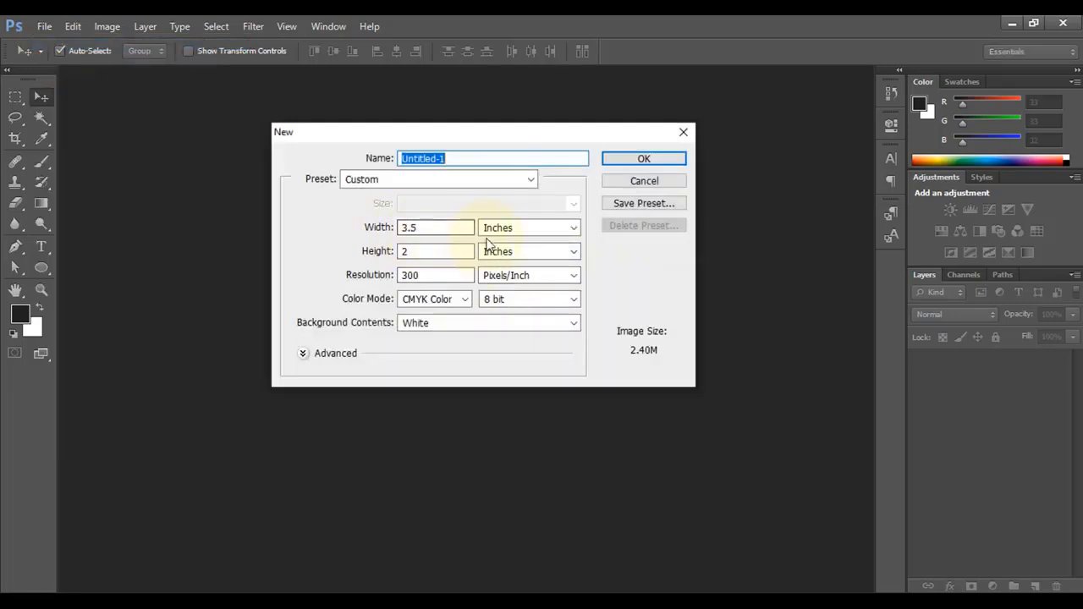
# Step: Create a 3.5 × 2 inch document at 300 pixels/inch in CMYK Color, 8 bit, with a white background
pyautogui.click(454, 231)
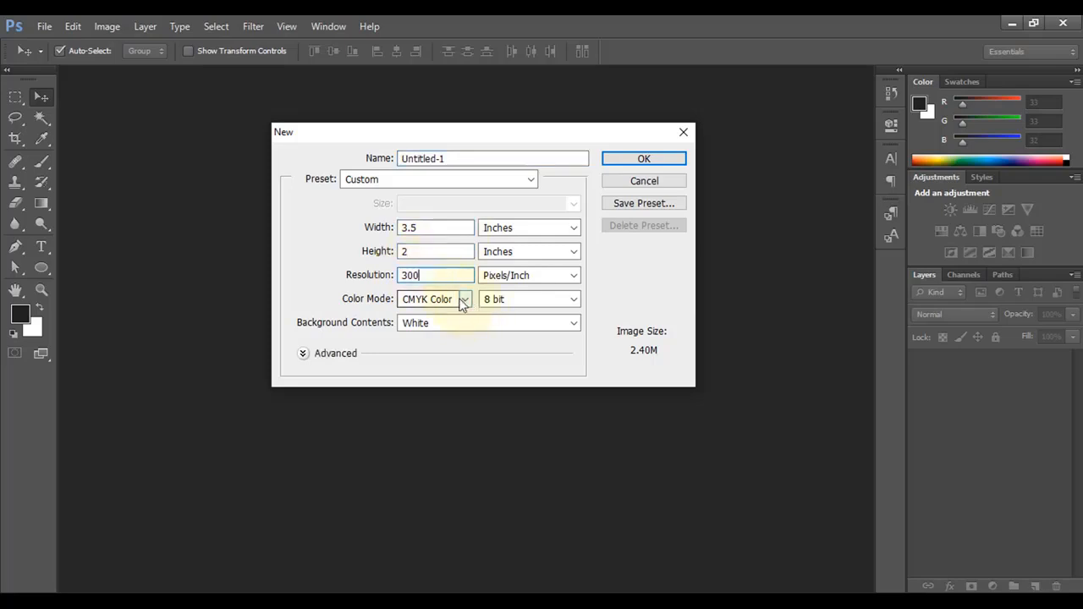
pyautogui.click(650, 160)
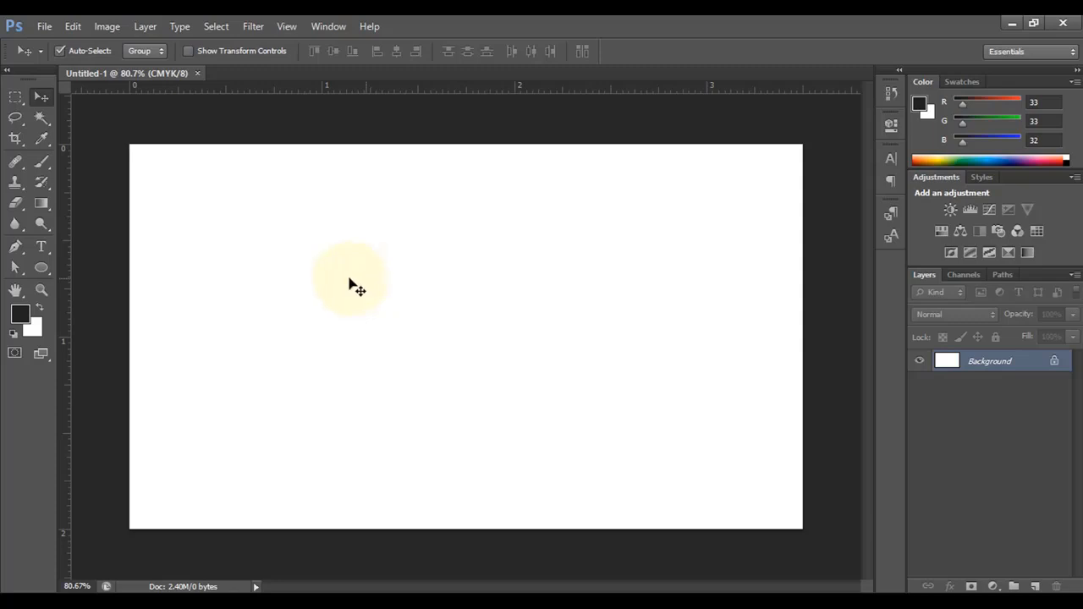
# Step: Draw a dark blue rectangle about 1050 × 139 px across the full width of the canvas's upper edge
pyautogui.click(39, 270)
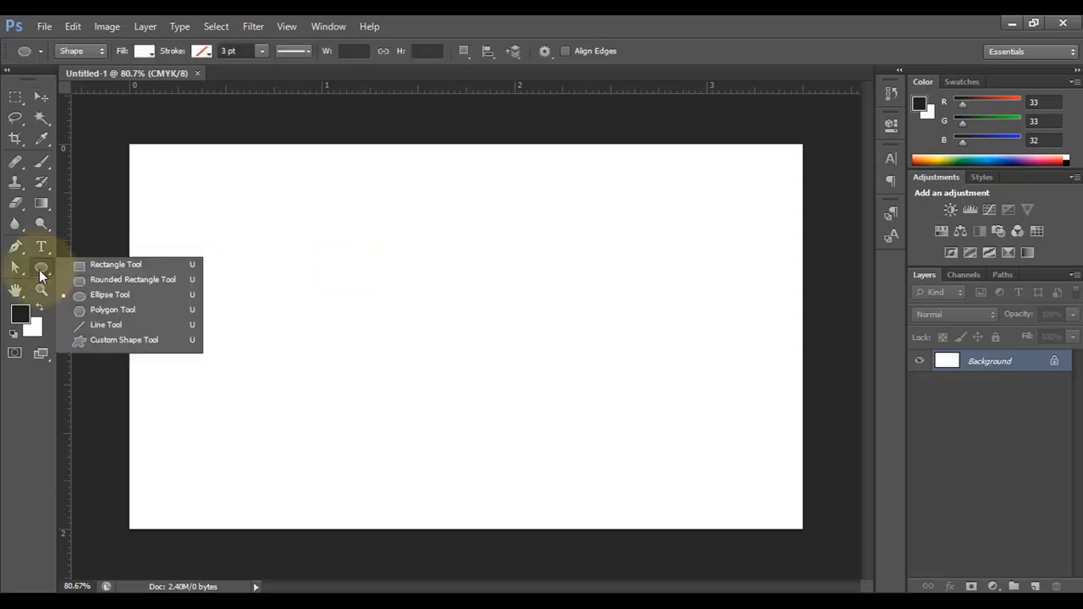
pyautogui.click(104, 267)
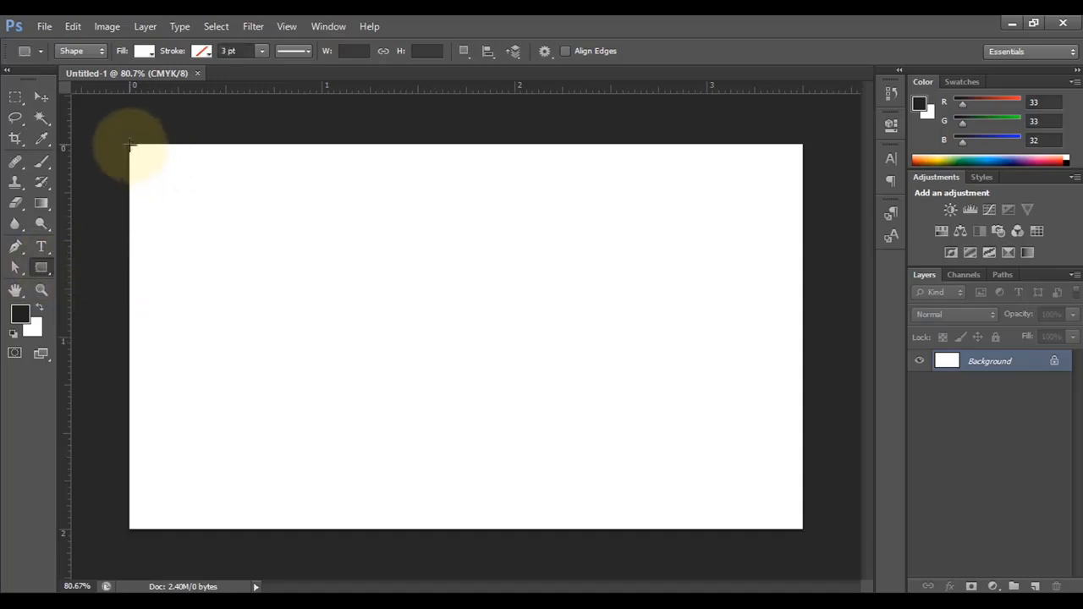
pyautogui.click(144, 50)
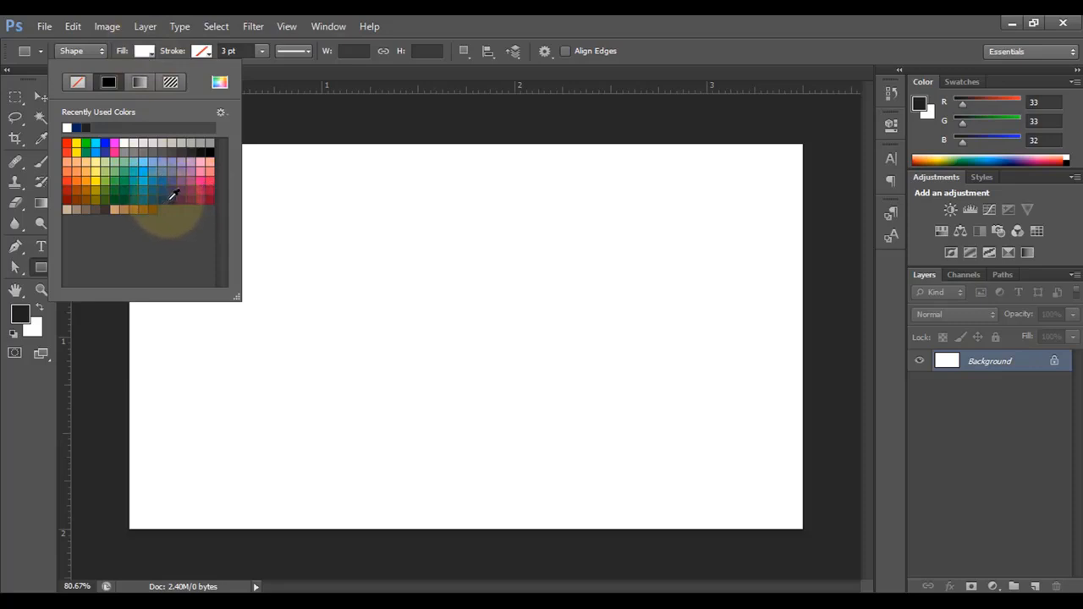
pyautogui.click(167, 198)
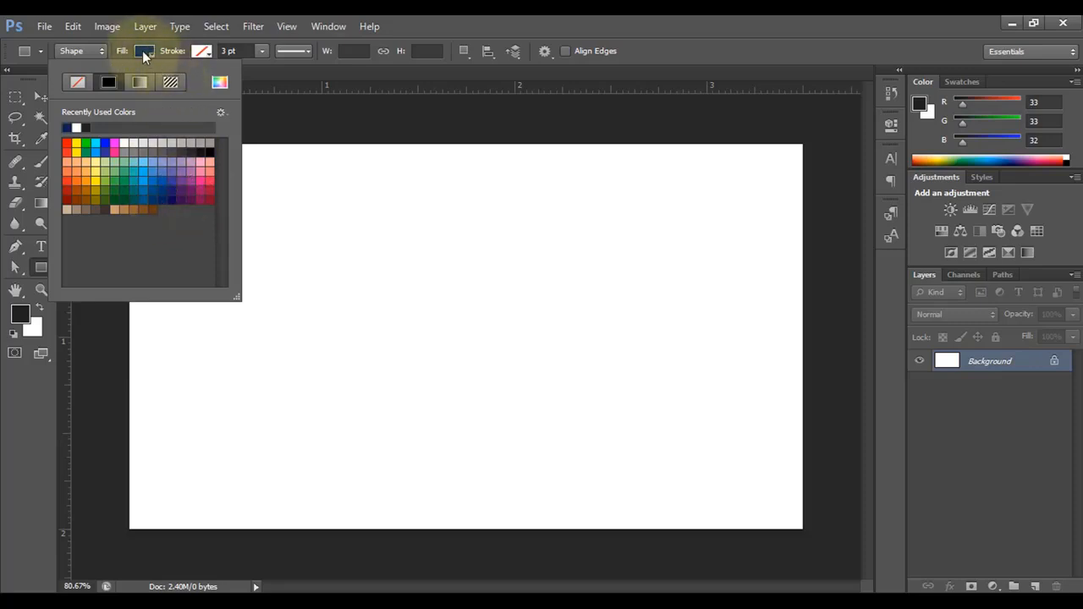
pyautogui.click(153, 200)
pyautogui.click(145, 50)
pyautogui.moveTo(129, 143); pyautogui.dragTo(800, 230)
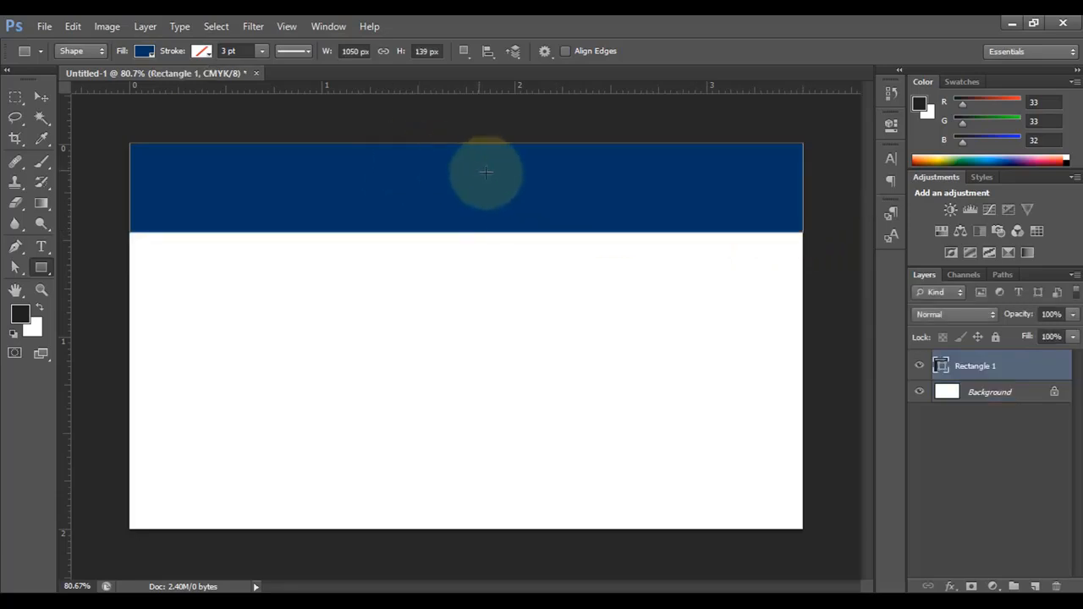
pyautogui.hotkey('ctrl', 't')
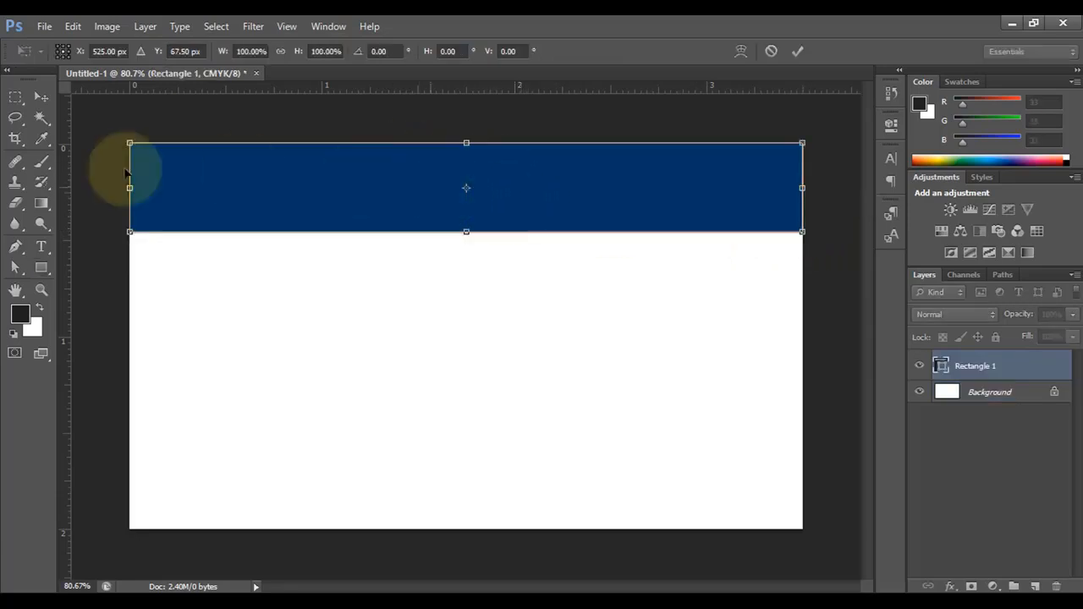
pyautogui.scroll(4, 104, 218)
pyautogui.scroll(5, 103, 213)
pyautogui.moveTo(116, 196); pyautogui.dragTo(432, 349)
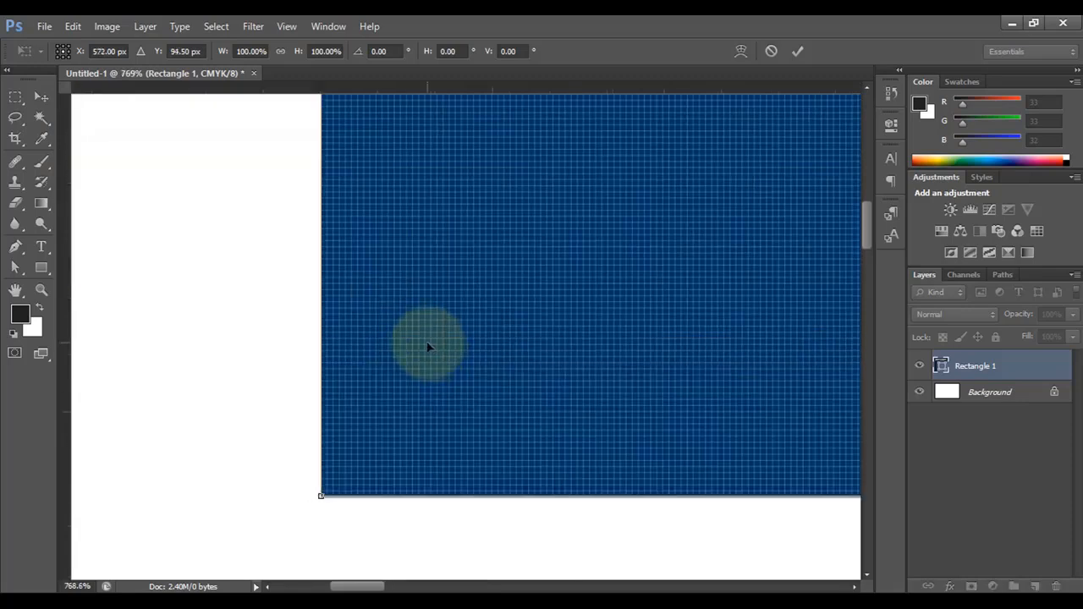
pyautogui.hotkey('ctrl', 'z')
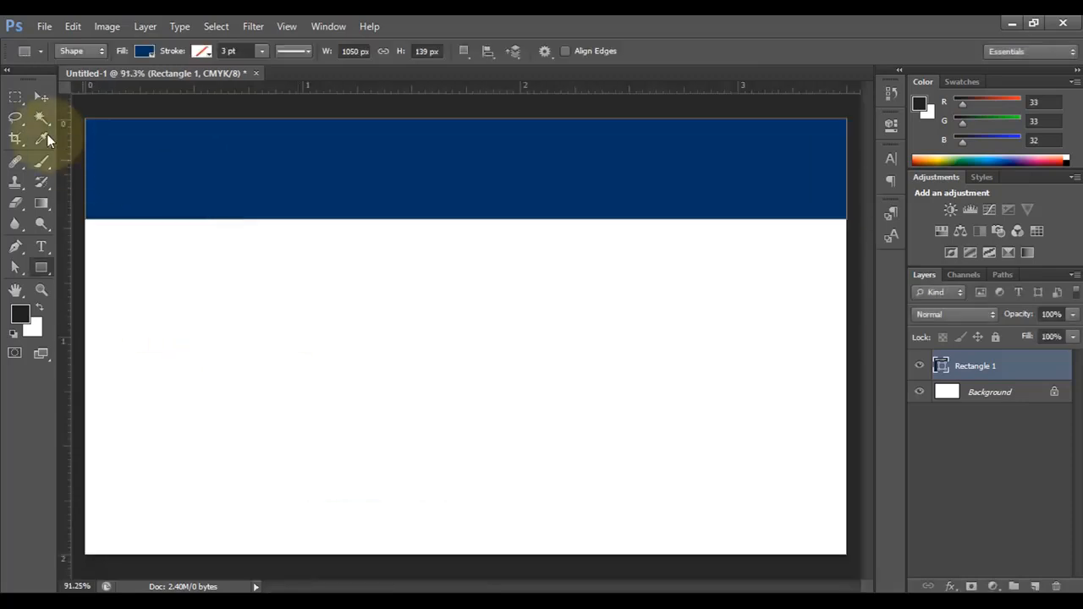
# Step: Duplicate the dark blue rectangle and move the copy straight down to the lower edge of the canvas
pyautogui.click(44, 96)
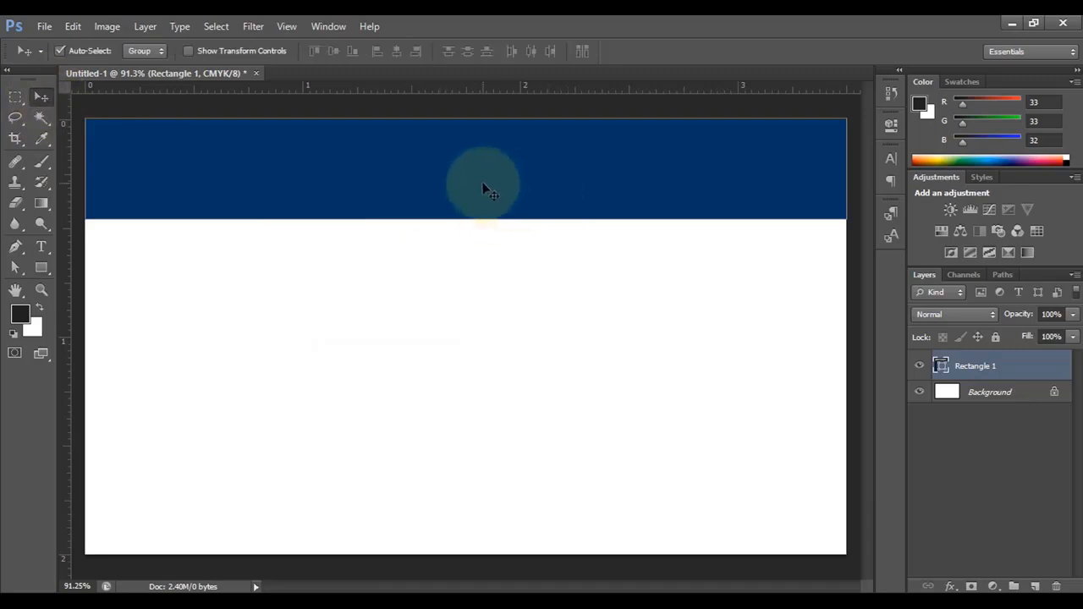
pyautogui.hotkey('ctrl', 'j')
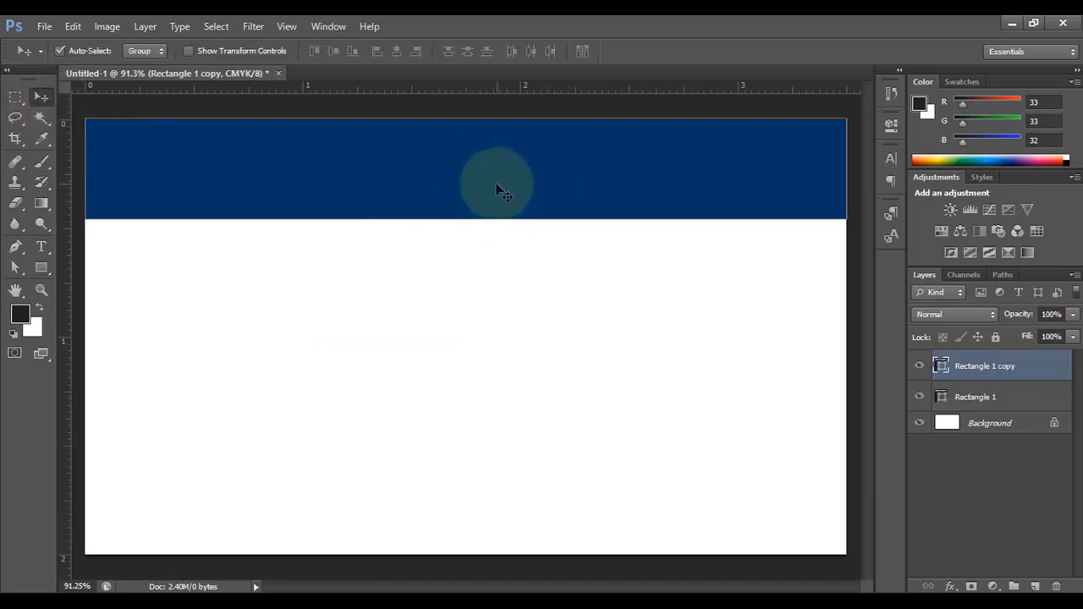
pyautogui.moveTo(494, 198); pyautogui.dragTo(508, 533)
pyautogui.scroll(-1, 551, 421)
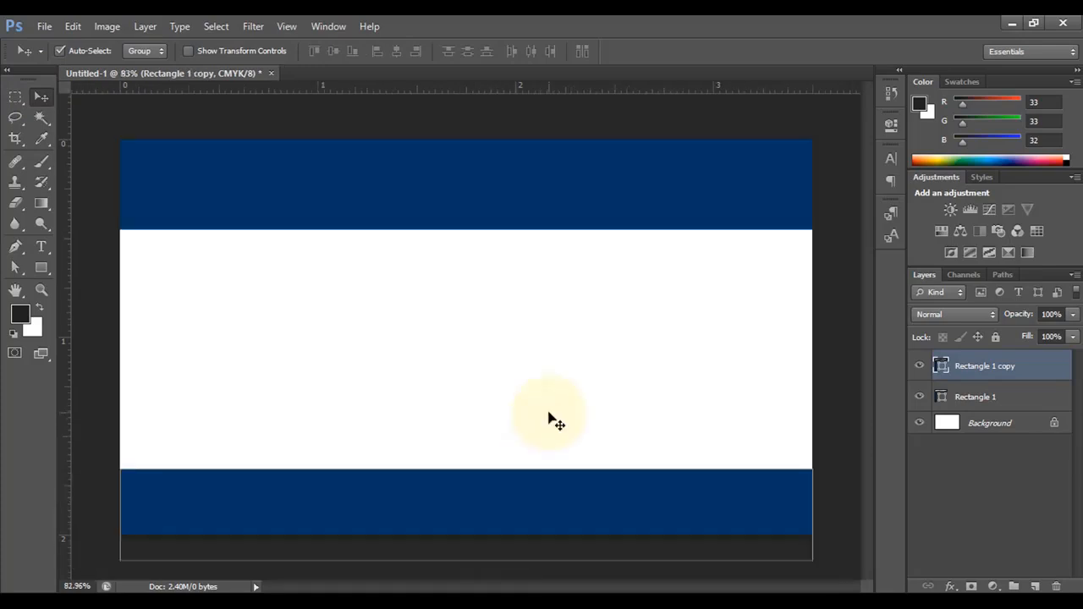
# Step: Transform the lower blue band to 59.71% height, with its lower side aligned to the canvas edge
pyautogui.hotkey('ctrl', 't')
pyautogui.moveTo(466, 559); pyautogui.dragTo(468, 534)
pyautogui.moveTo(467, 467); pyautogui.dragTo(466, 480)
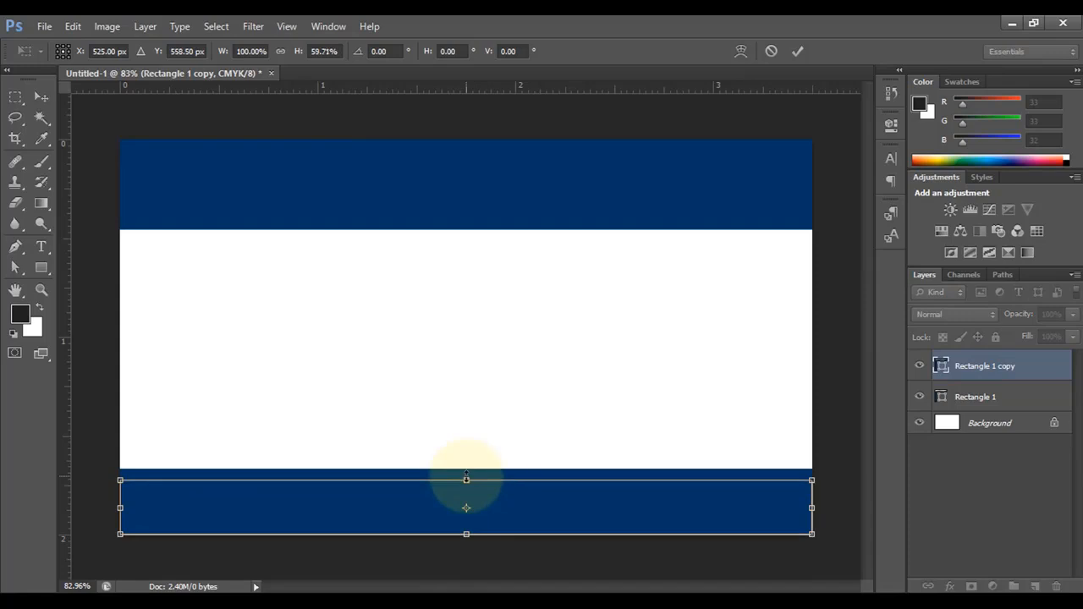
pyautogui.click(798, 51)
pyautogui.click(632, 340)
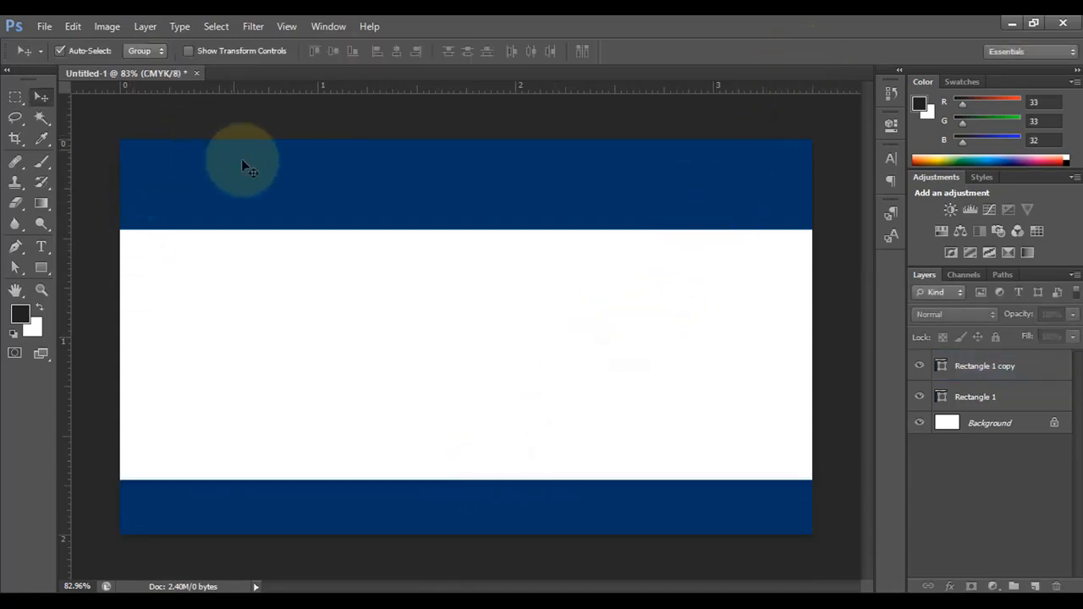
# Step: Draw a dark blue circle with the Ellipse tool and place it overlapping the left end of the upper band
pyautogui.click(45, 269)
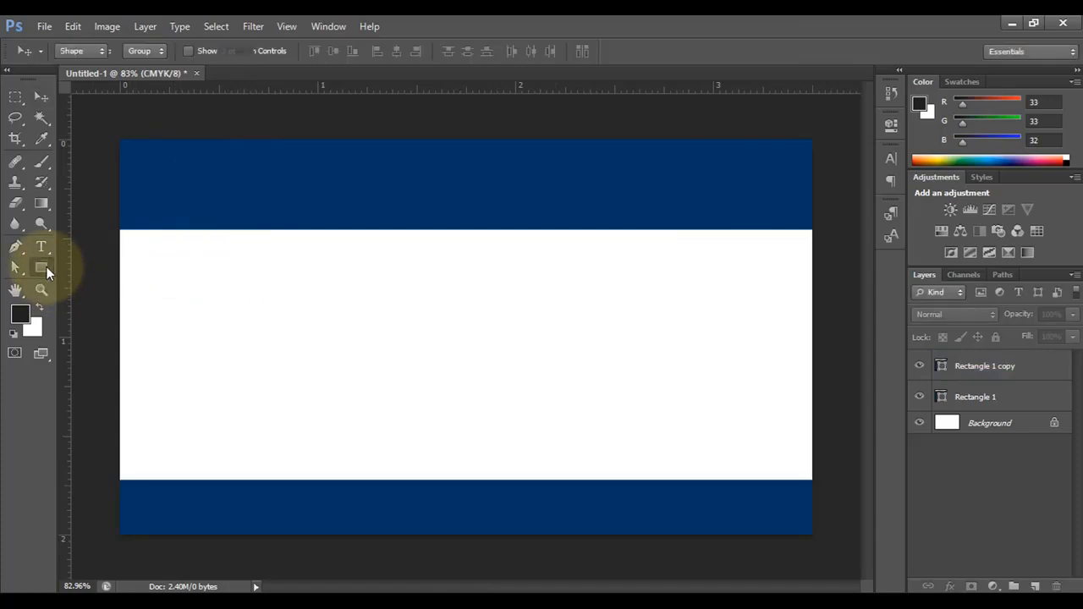
pyautogui.click(101, 295)
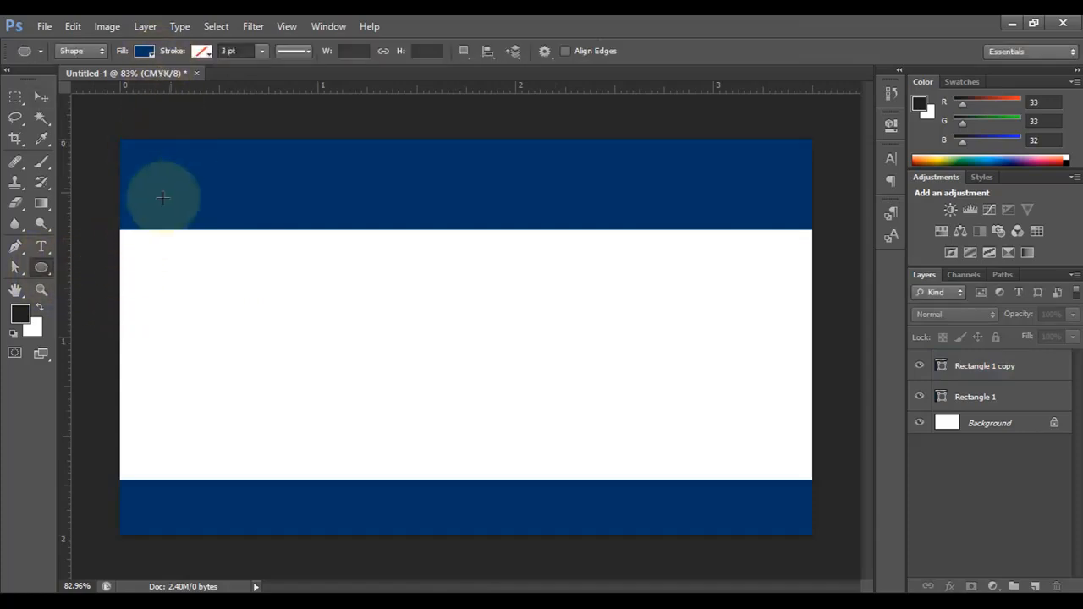
pyautogui.moveTo(118, 196); pyautogui.dragTo(280, 389)
pyautogui.click(41, 96)
pyautogui.moveTo(228, 259)
pyautogui.mouseDown()
pyautogui.moveTo(213, 235)
pyautogui.moveTo(228, 245)
pyautogui.mouseUp()
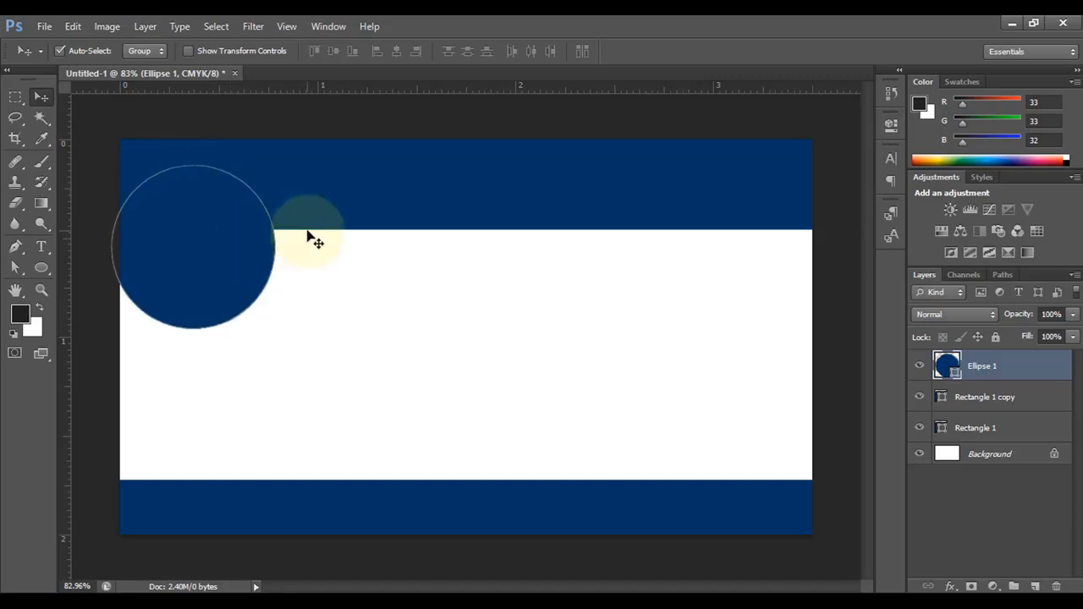
pyautogui.click(420, 305)
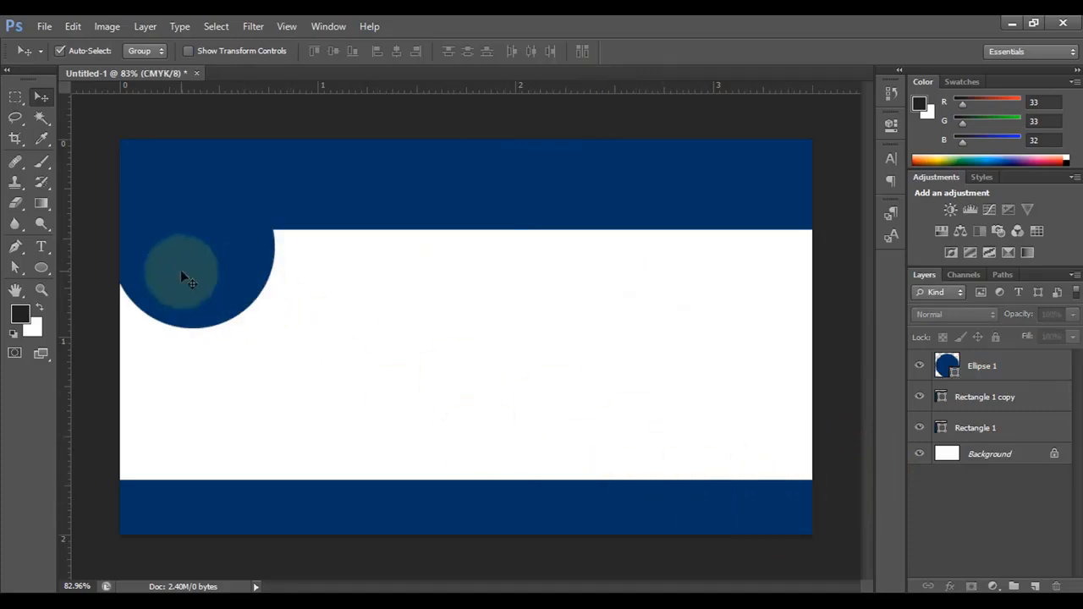
# Step: Duplicate the blue circle and move the copy to the lower right corner of the canvas
pyautogui.click(203, 284)
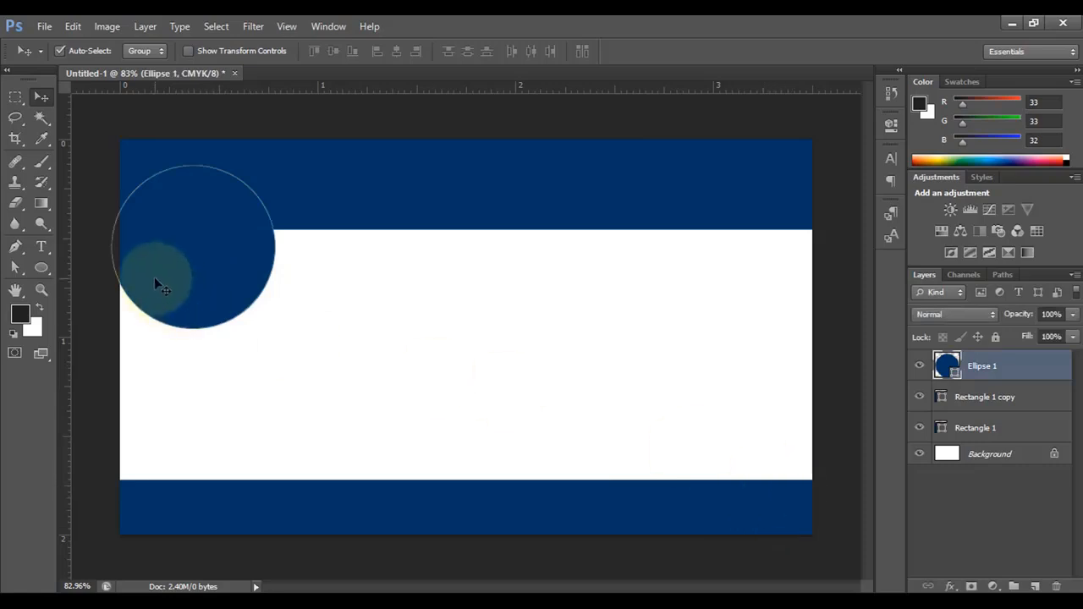
pyautogui.hotkey('ctrl', 'j')
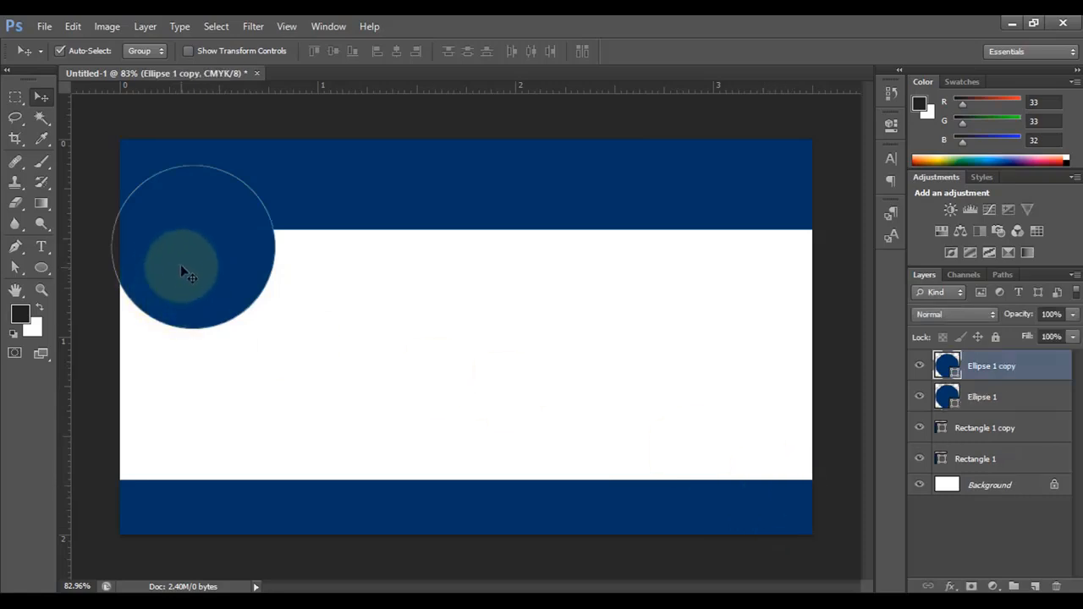
pyautogui.moveTo(165, 244); pyautogui.dragTo(725, 454)
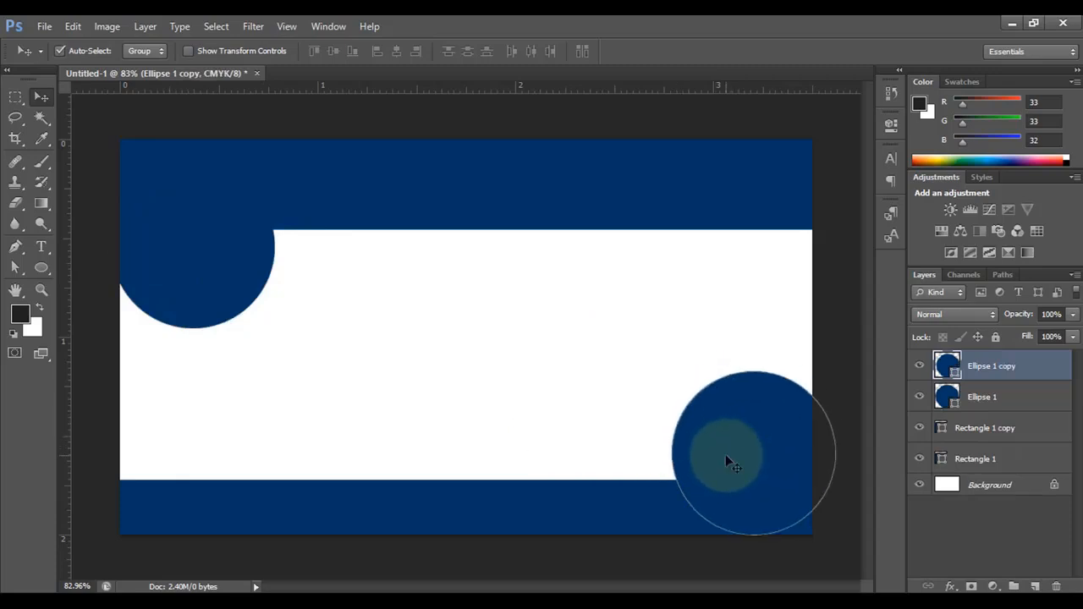
# Step: Scale the circle copy to about 66.5% and position it over the right end of the lower band, partly off the canvas
pyautogui.hotkey('ctrl', 't')
pyautogui.moveTo(835, 372); pyautogui.dragTo(799, 407)
pyautogui.moveTo(785, 461); pyautogui.dragTo(818, 497)
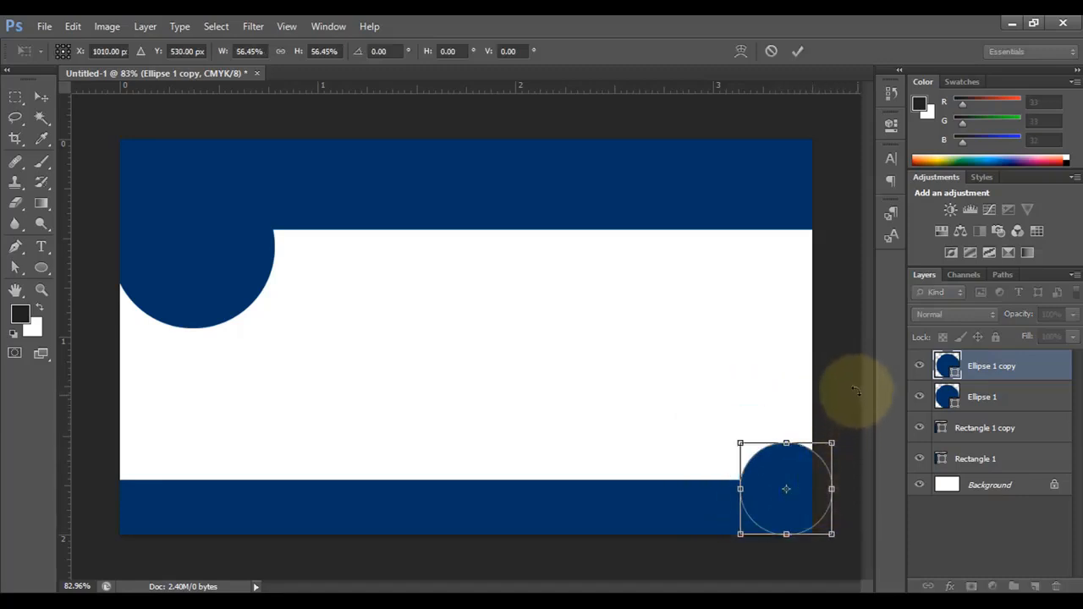
pyautogui.moveTo(735, 441); pyautogui.dragTo(722, 433)
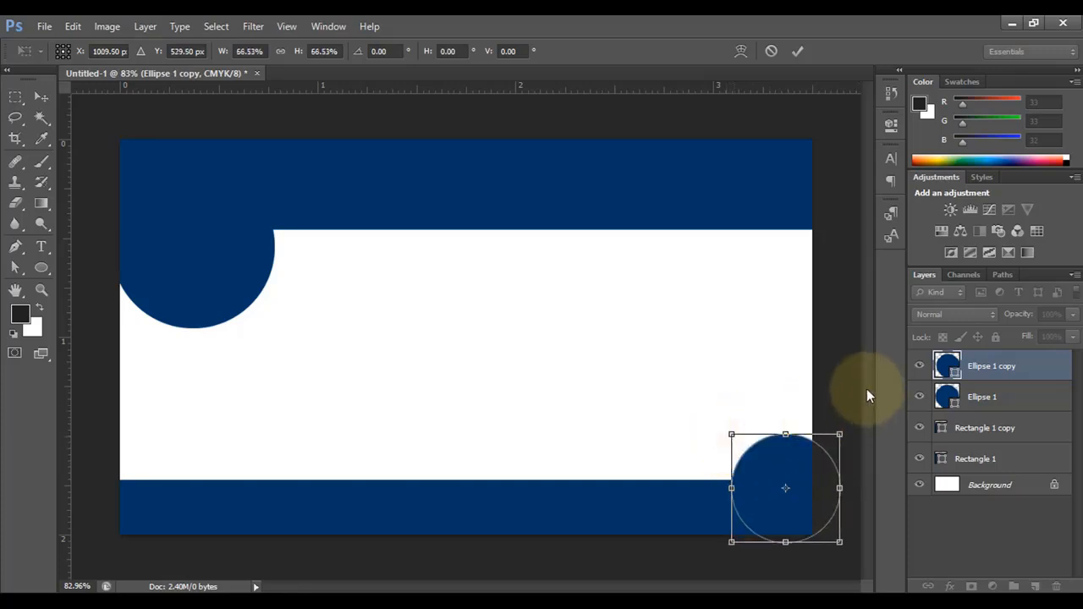
pyautogui.click(797, 53)
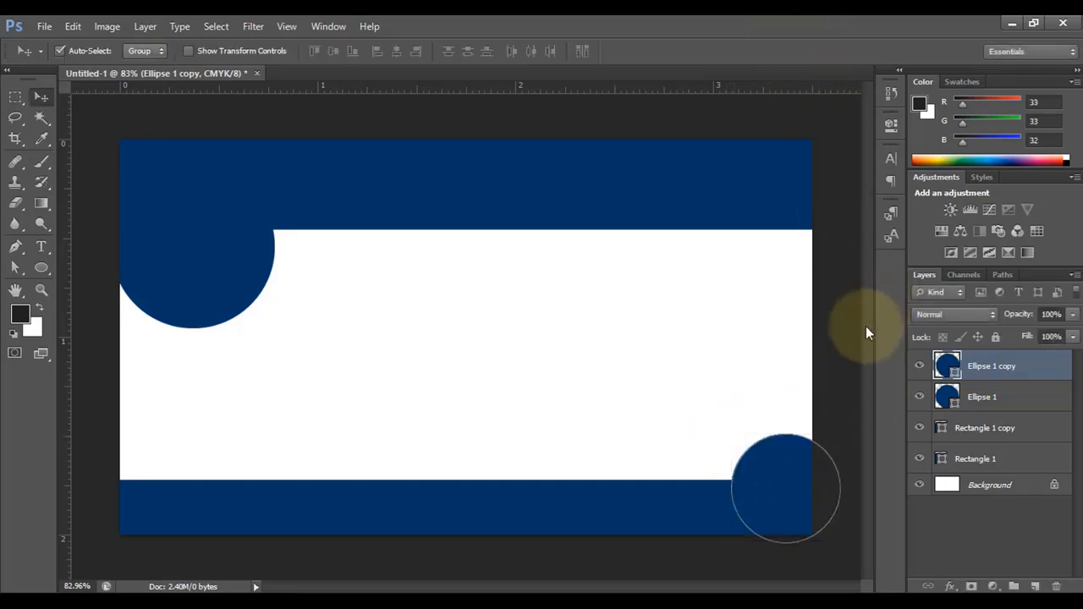
pyautogui.click(224, 245)
pyautogui.click(412, 200)
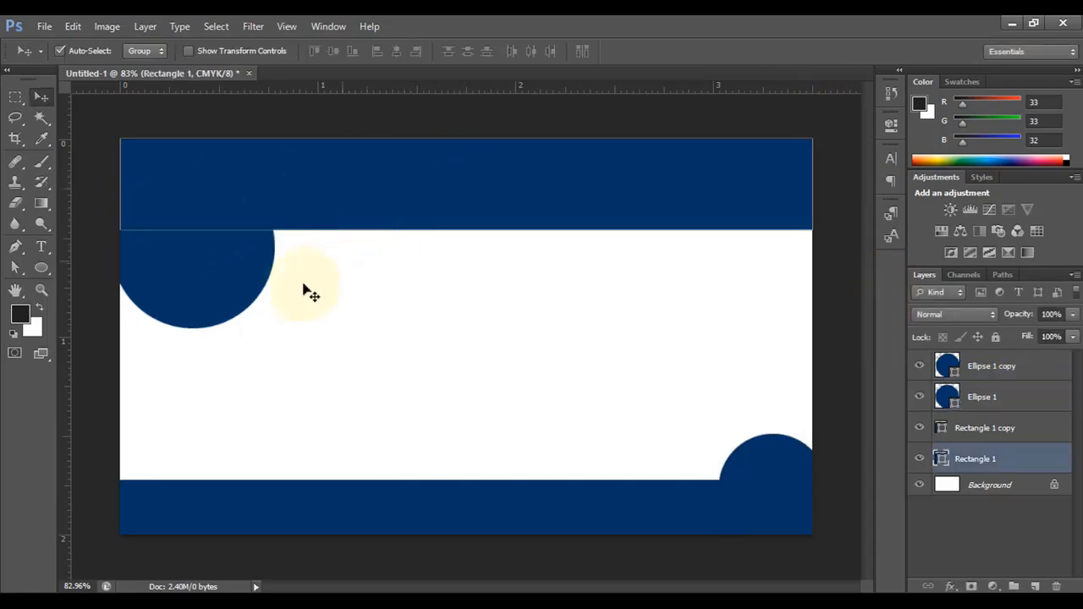
pyautogui.click(110, 279)
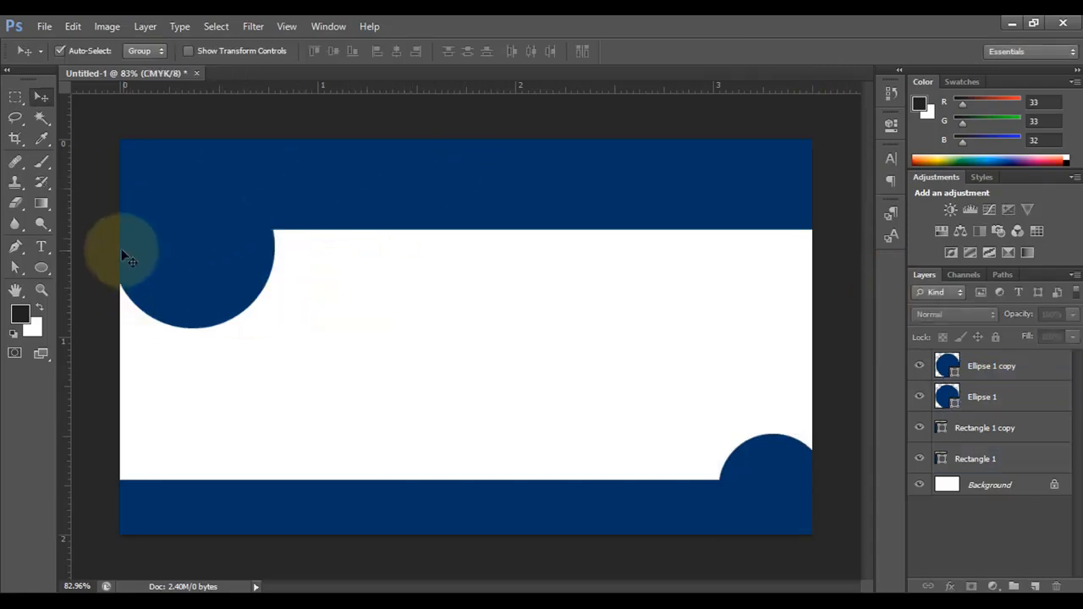
# Step: Draw a white rectangle about 191 × 243 px over the lower part of the large circle and nudge it slightly down
pyautogui.click(49, 270)
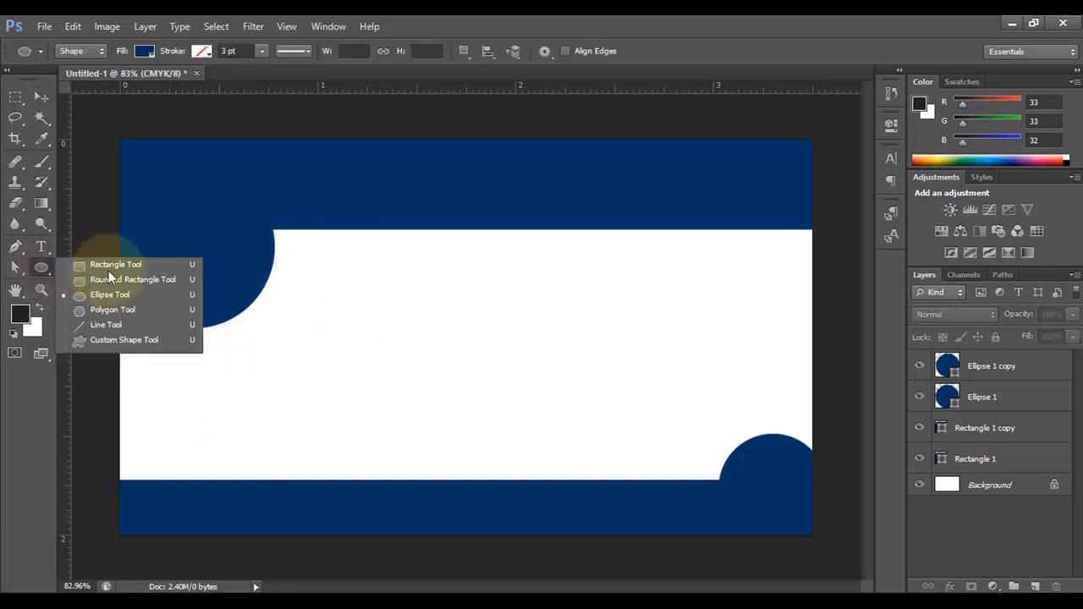
pyautogui.click(114, 265)
pyautogui.click(144, 51)
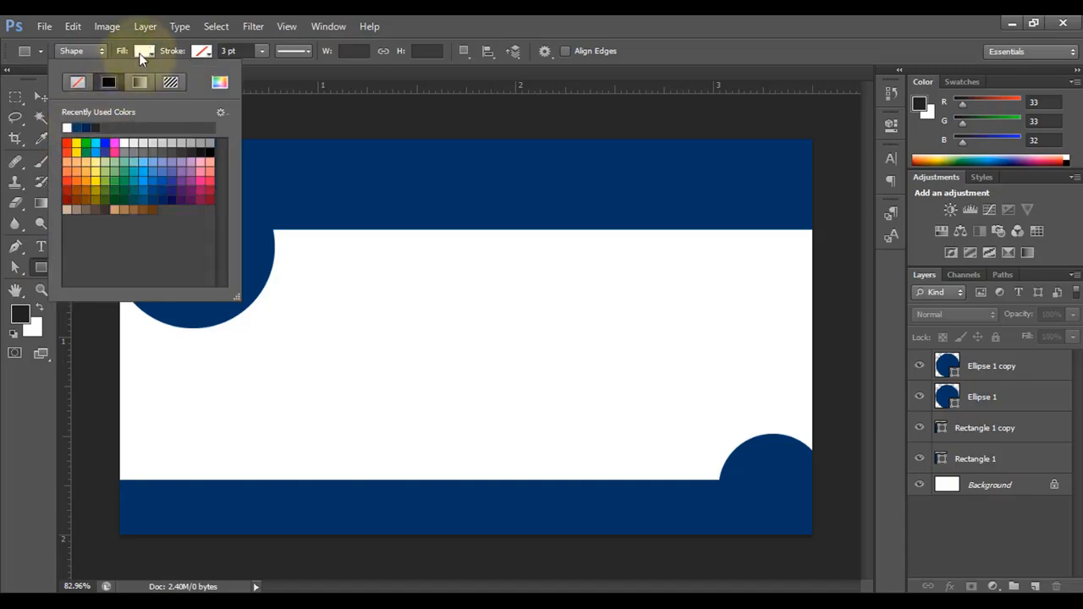
pyautogui.click(139, 51)
pyautogui.moveTo(136, 243); pyautogui.dragTo(261, 402)
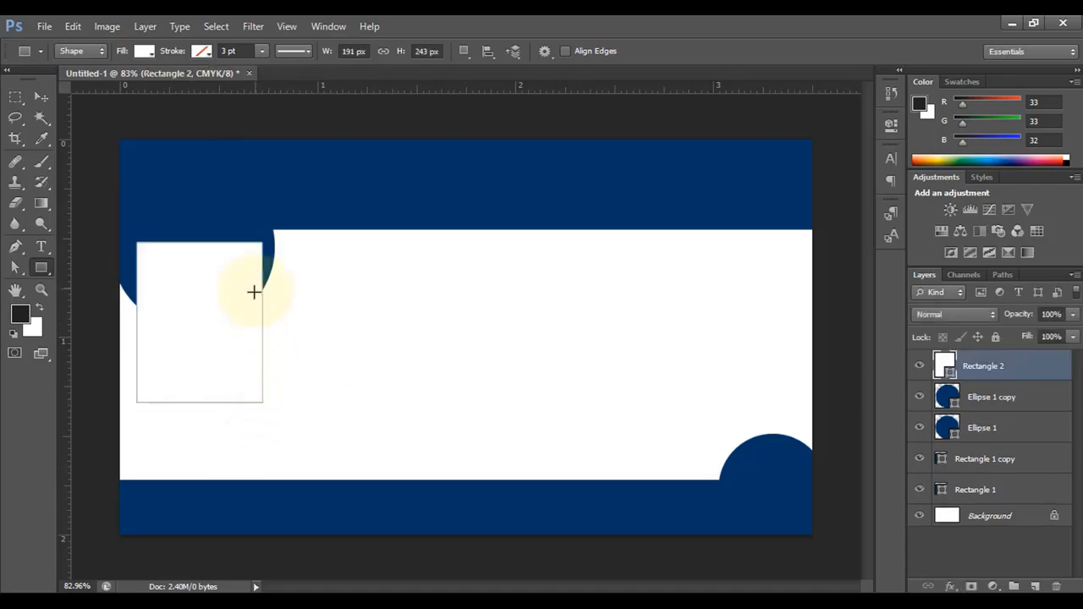
pyautogui.click(41, 97)
pyautogui.moveTo(198, 307); pyautogui.dragTo(200, 316)
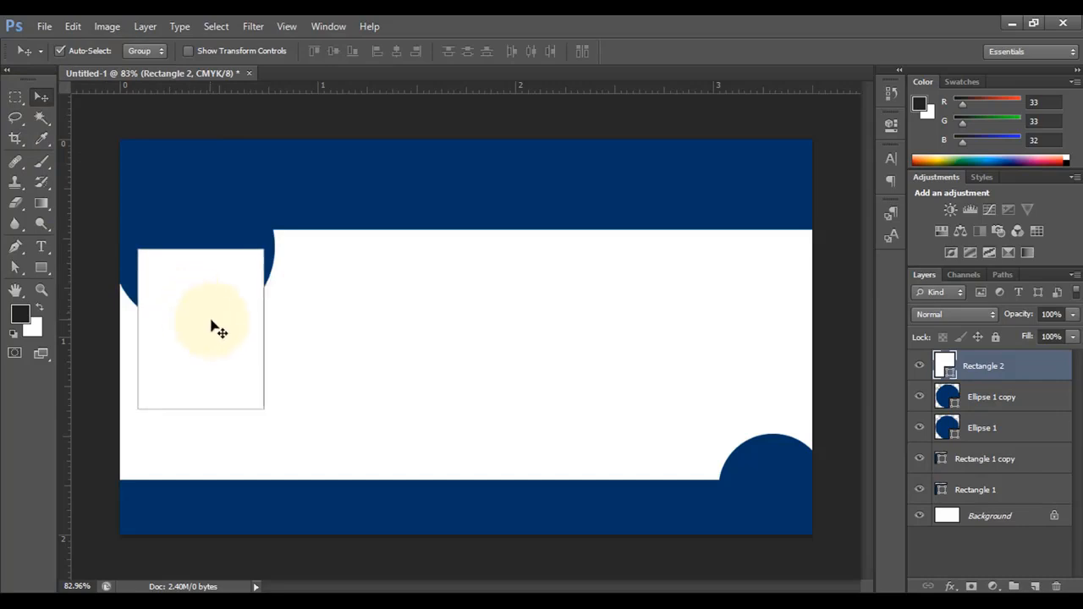
# Step: Add a drop shadow to the white rectangle, setting its size to 2 px and reducing its distance
pyautogui.rightClick(1006, 373)
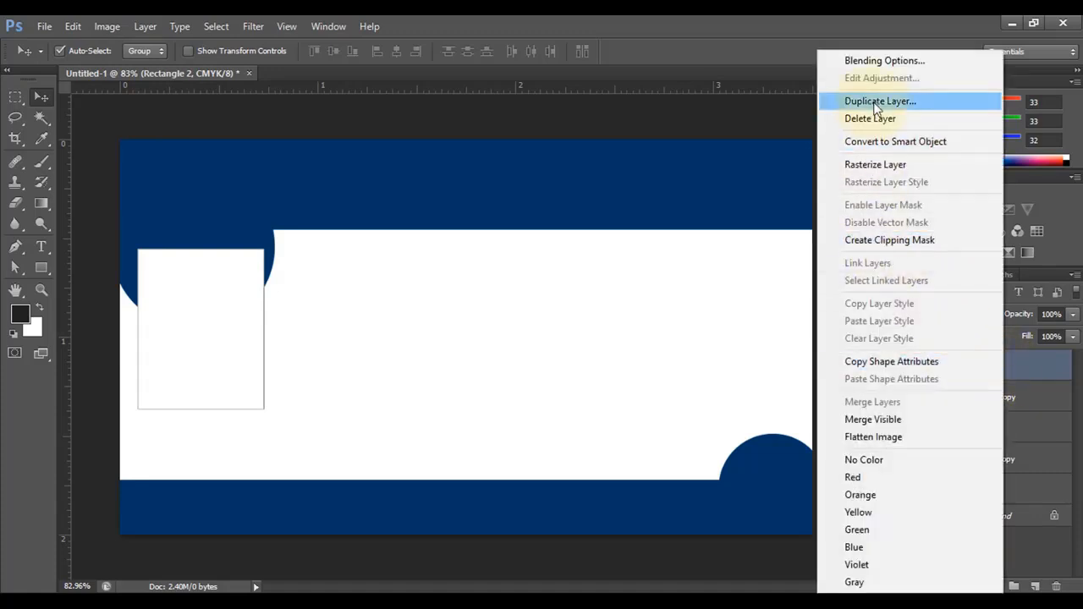
pyautogui.click(876, 62)
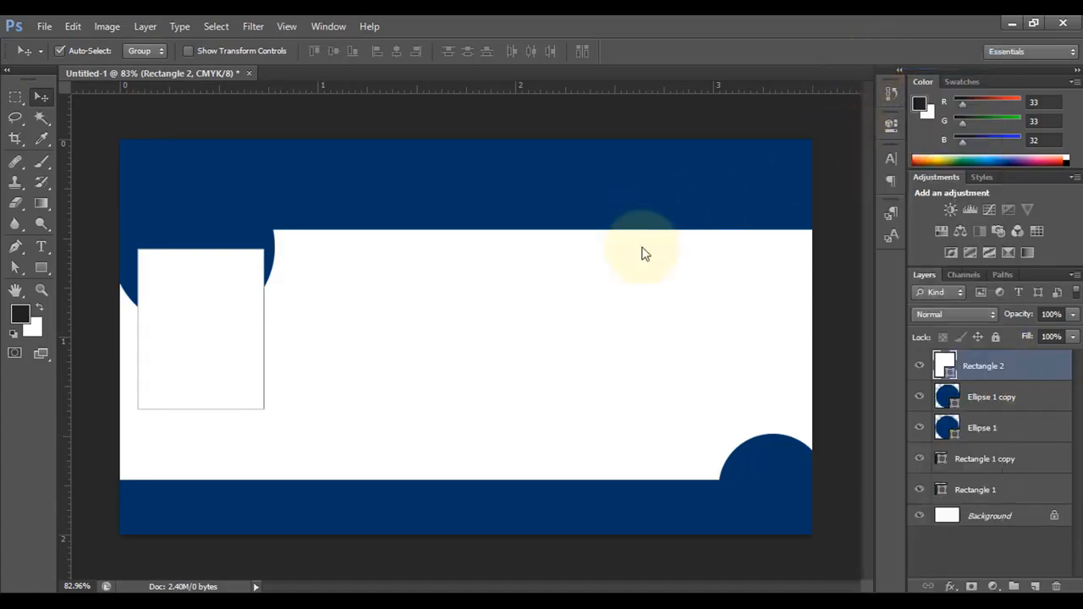
pyautogui.click(604, 418)
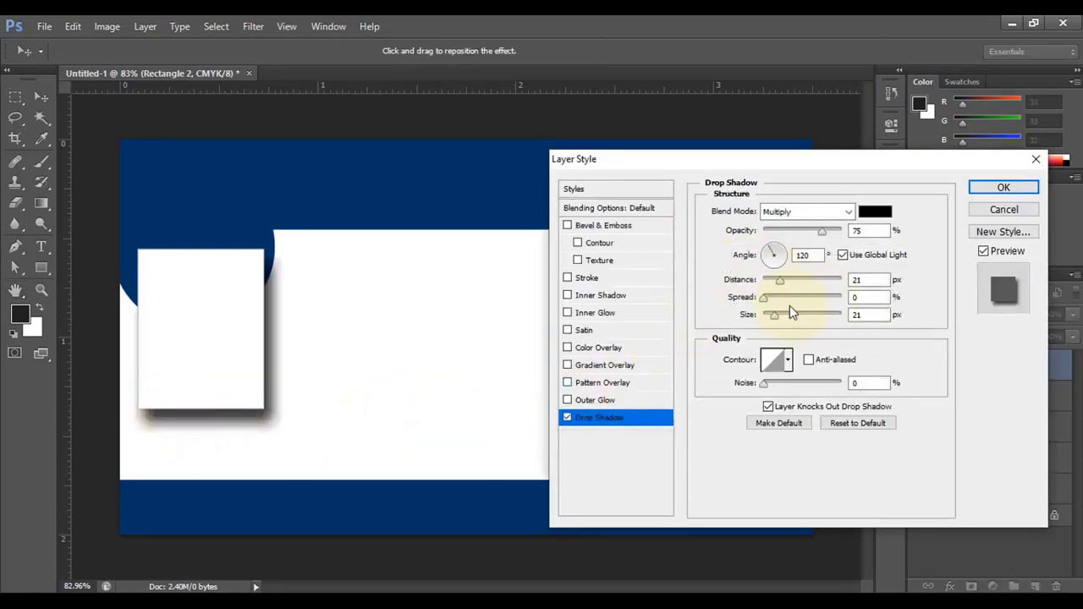
pyautogui.moveTo(767, 319); pyautogui.dragTo(765, 319)
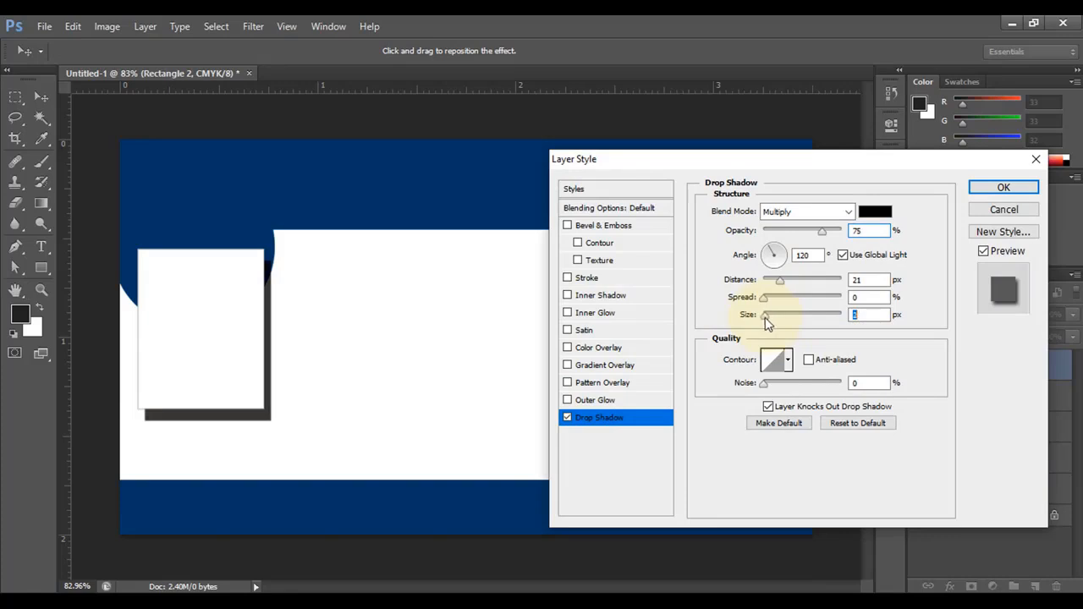
pyautogui.moveTo(780, 291); pyautogui.dragTo(770, 291)
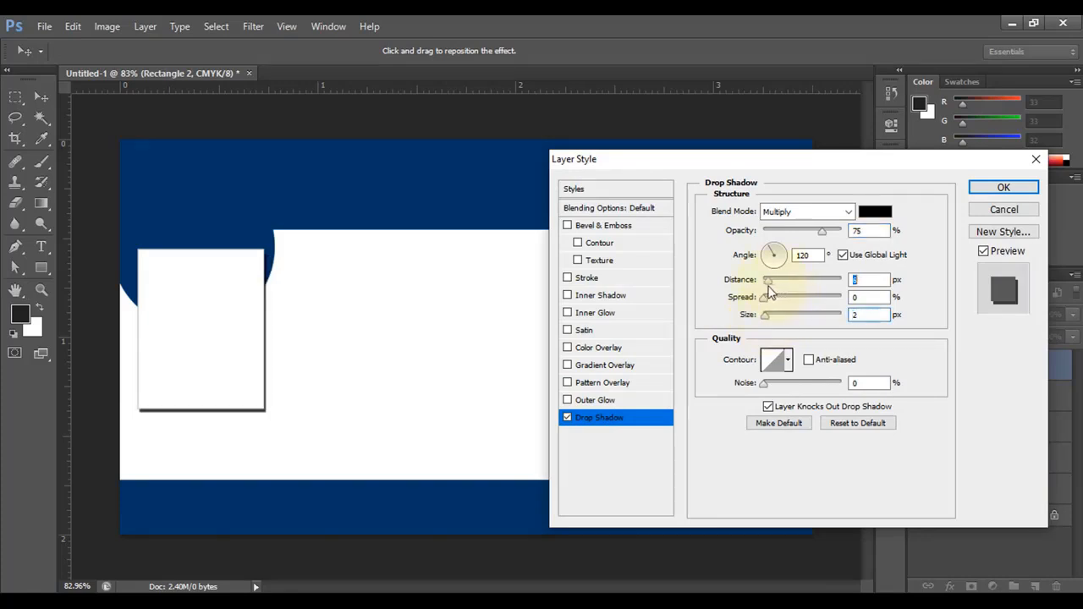
pyautogui.click(1002, 187)
pyautogui.click(391, 383)
pyautogui.click(236, 341)
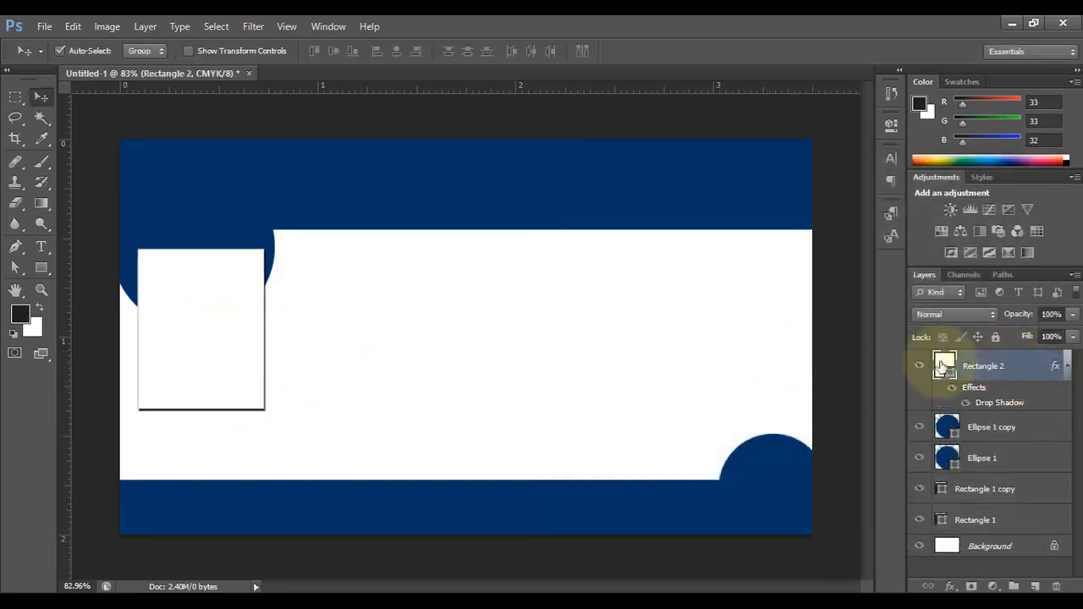
# Step: Place the portrait photo from the desktop into the card and scale it to about 3.98% so it covers the white frame
pyautogui.click(1010, 24)
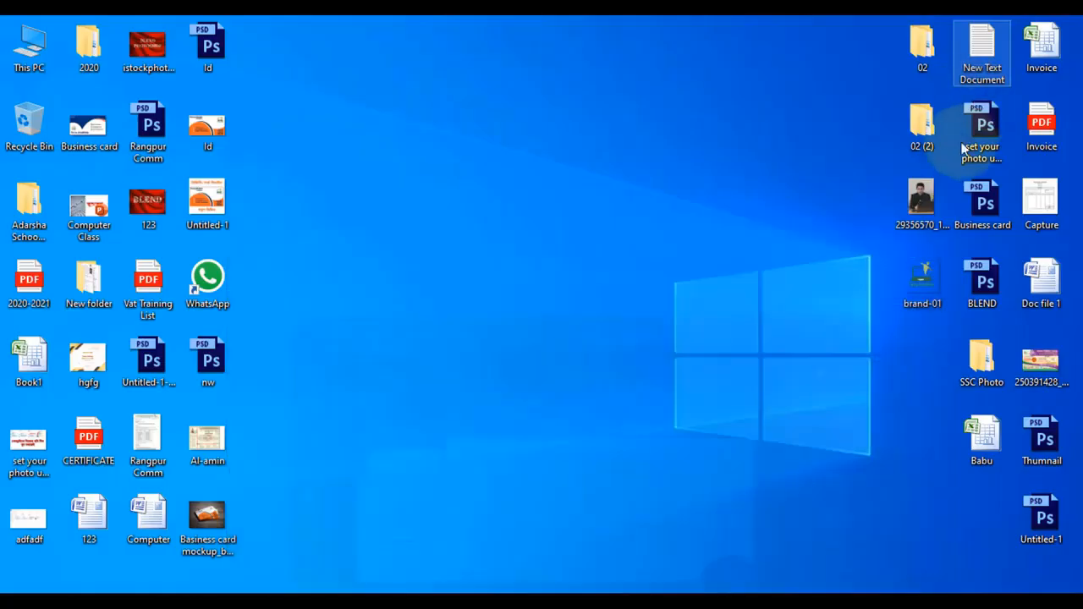
pyautogui.moveTo(922, 201); pyautogui.dragTo(576, 344)
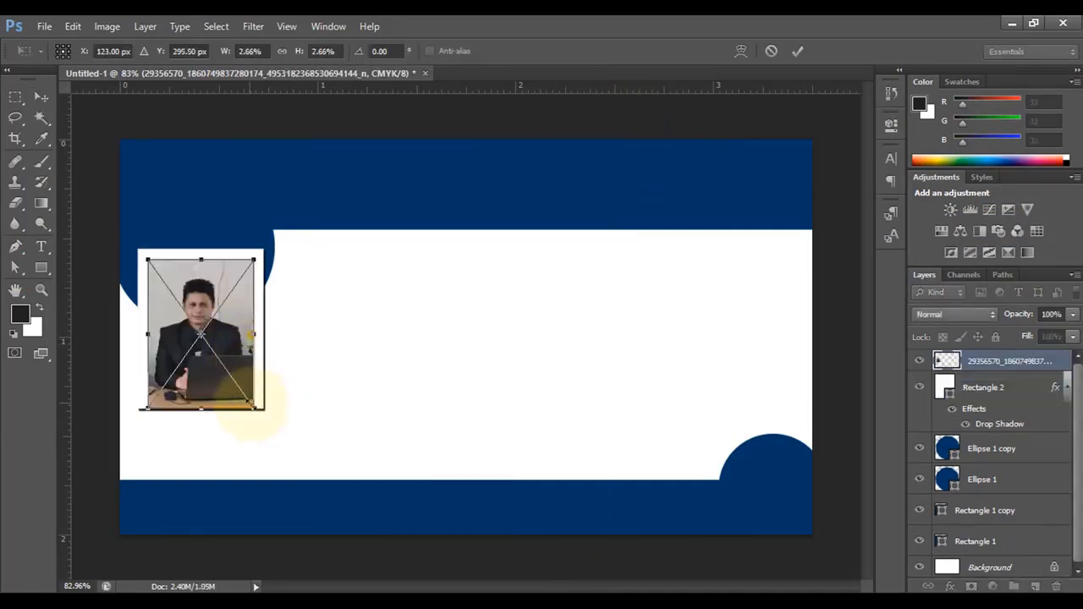
pyautogui.moveTo(271, 411); pyautogui.dragTo(281, 446)
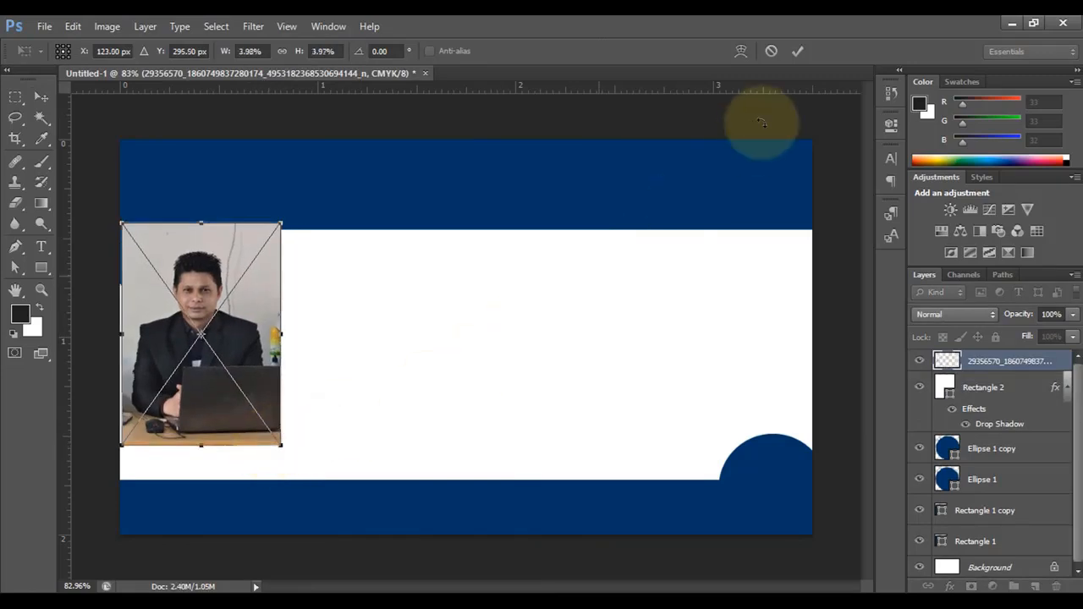
pyautogui.click(798, 56)
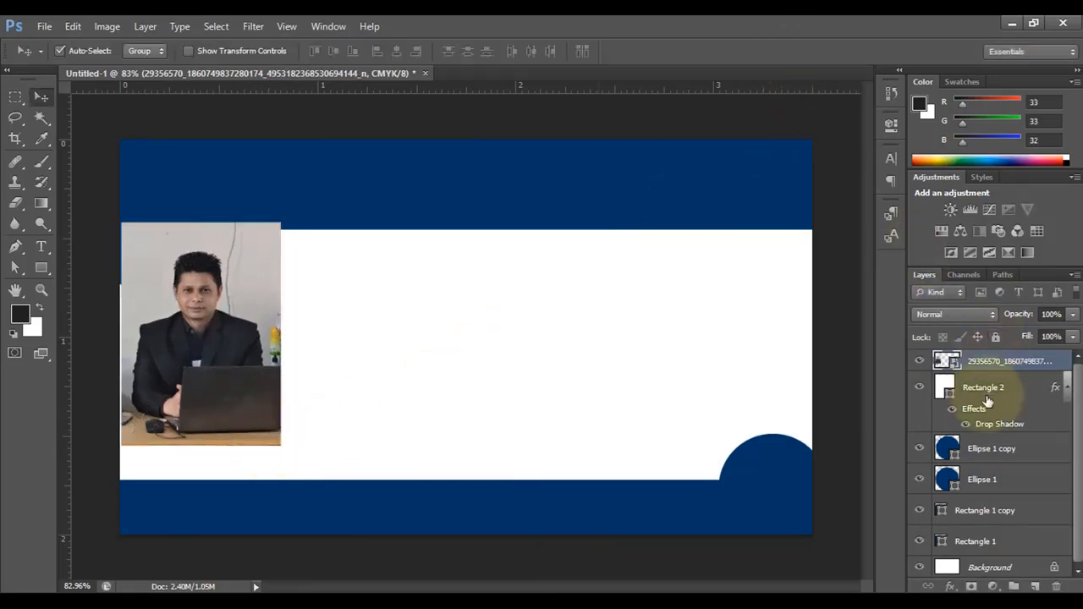
# Step: Clip the photo to the white rectangle with a clipping mask and reposition the portrait within the frame
pyautogui.rightClick(989, 365)
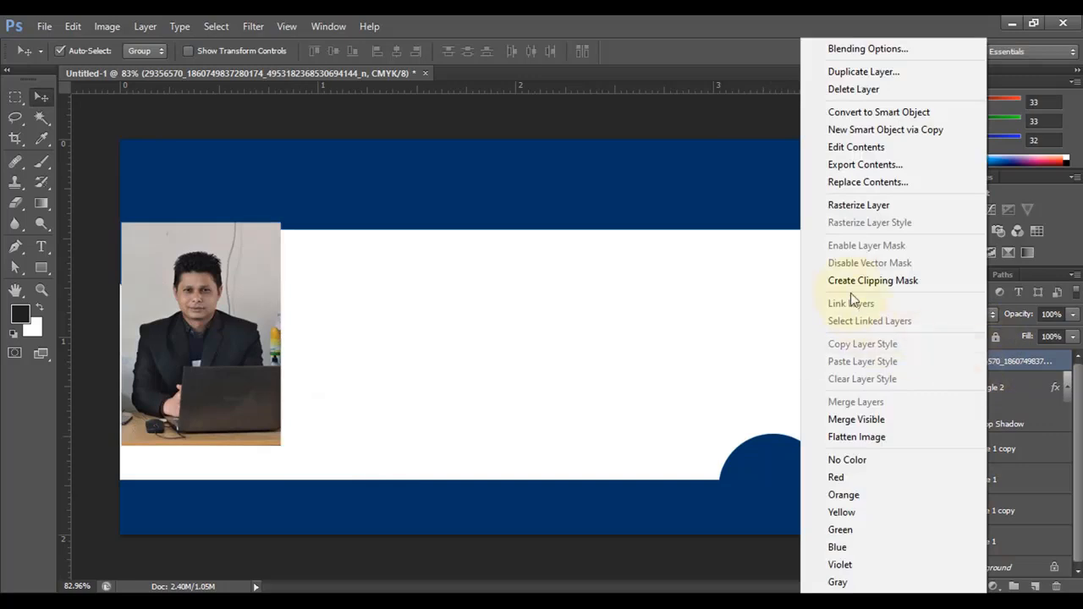
pyautogui.click(871, 286)
pyautogui.moveTo(187, 331); pyautogui.dragTo(210, 338)
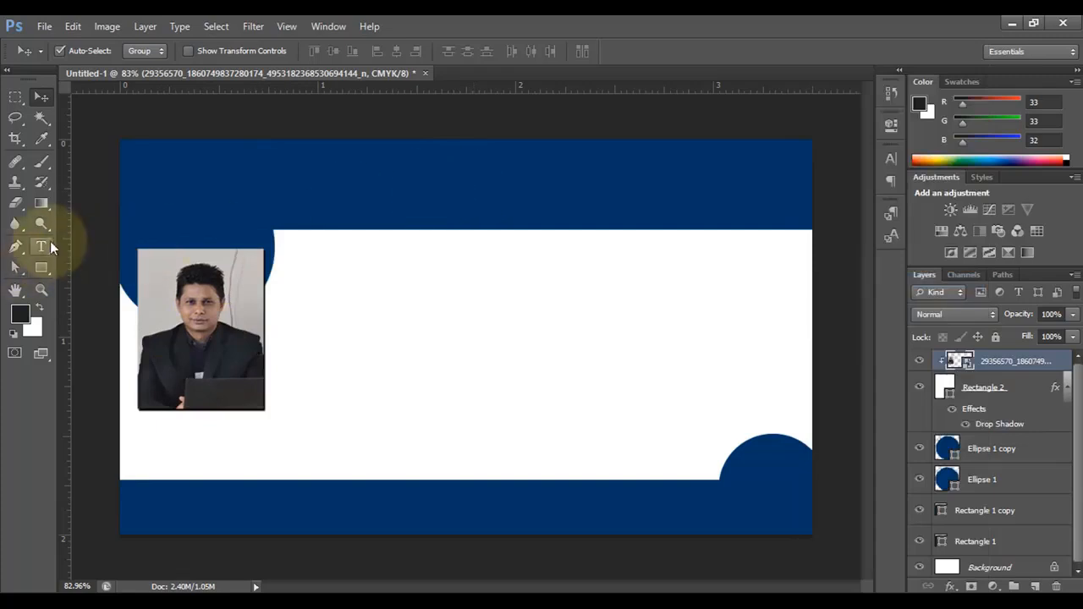
# Step: Add a white 10 pt SutonnyMJ Bold text line in the upper band reading "এখানে আপনার প্রতিষ্ঠানের নাম লিখুন"
pyautogui.click(50, 243)
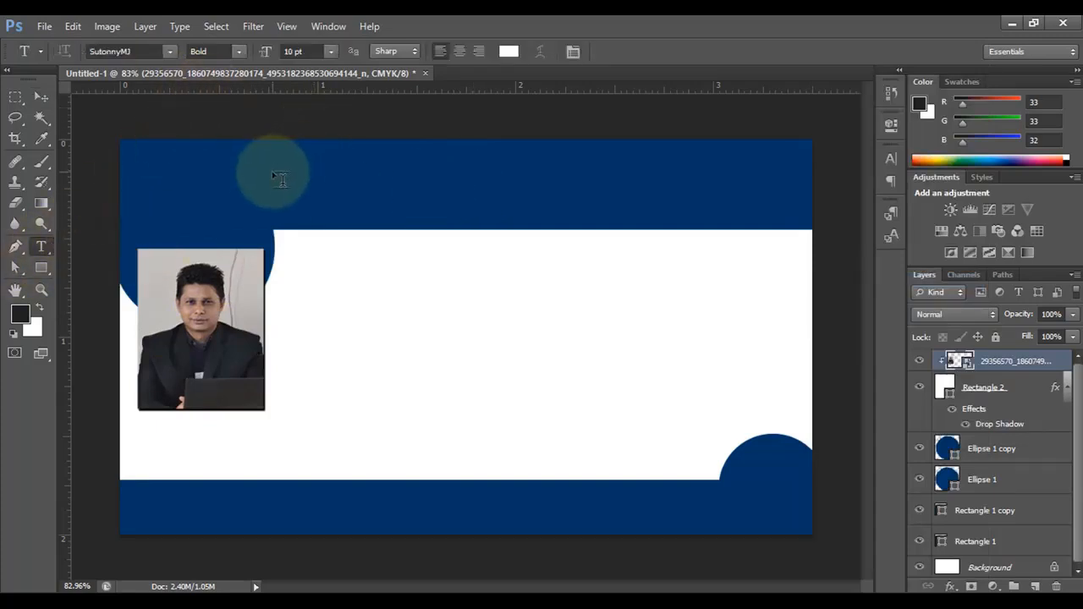
pyautogui.click(511, 51)
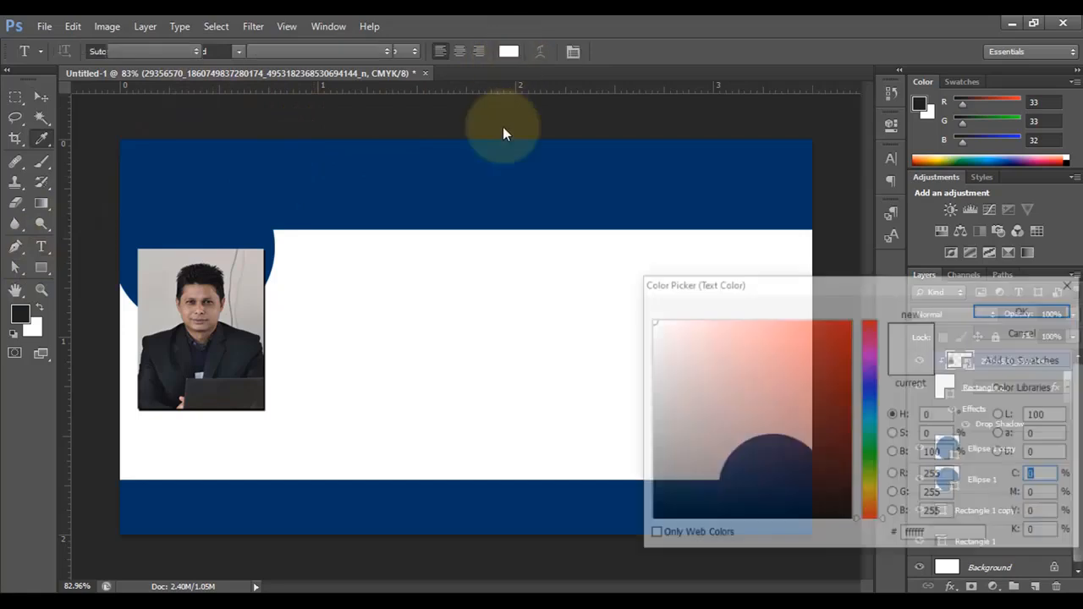
pyautogui.press('Return')
pyautogui.click(196, 180)
pyautogui.write('এখানে আপনর প')
pyautogui.write(' প্রতিষ্ঠানের')
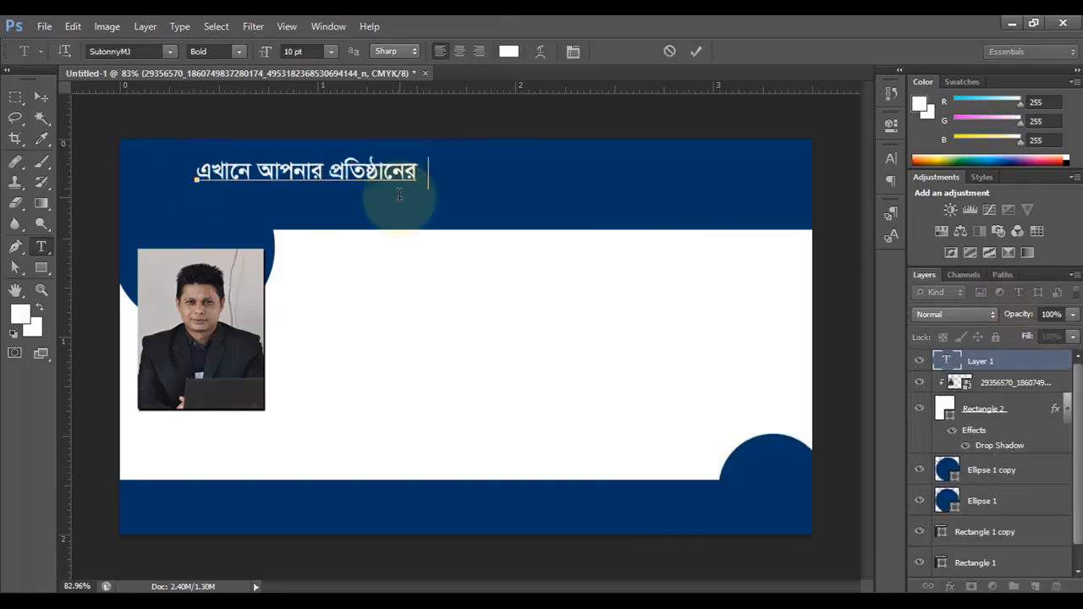
pyautogui.write('না লিখুন')
pyautogui.click(695, 50)
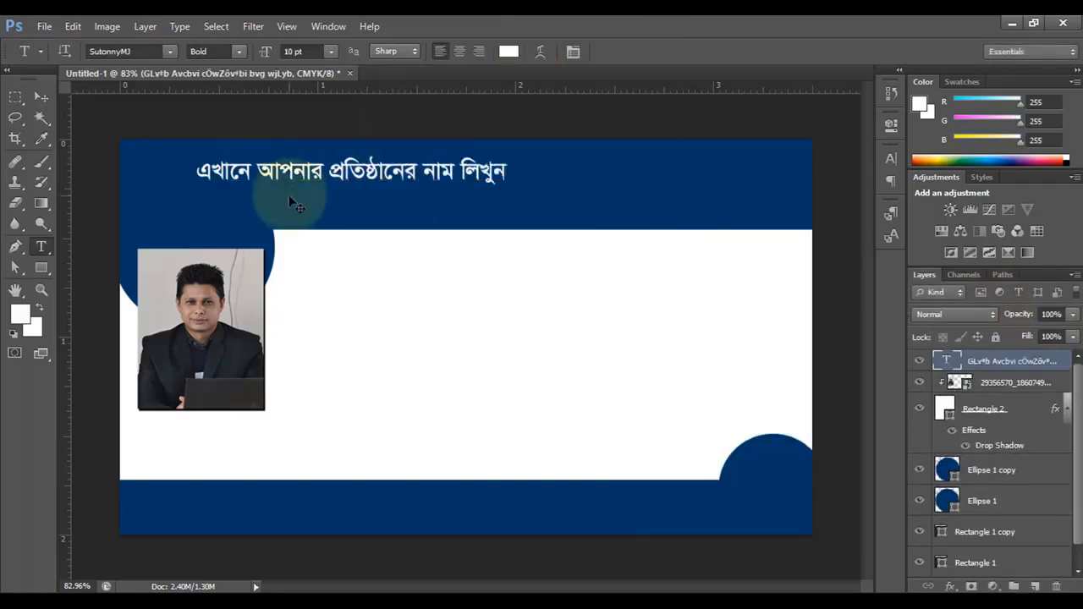
# Step: Scale the heading text to about 163% and position it near the upper edge of the blue band
pyautogui.hotkey('ctrl', 't')
pyautogui.moveTo(504, 183); pyautogui.dragTo(697, 256)
pyautogui.moveTo(588, 186); pyautogui.dragTo(611, 175)
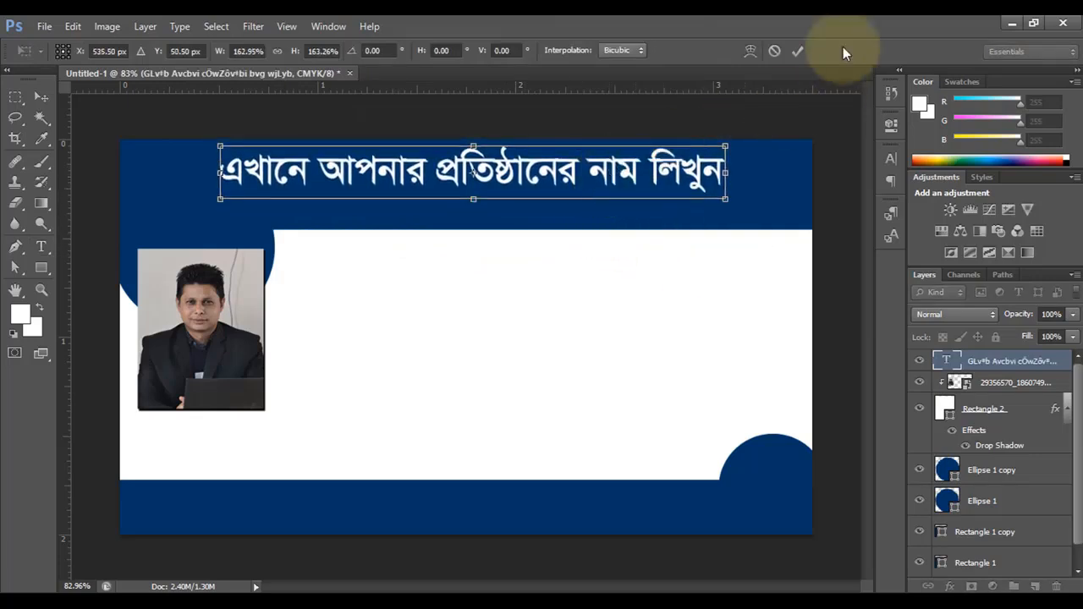
pyautogui.click(796, 51)
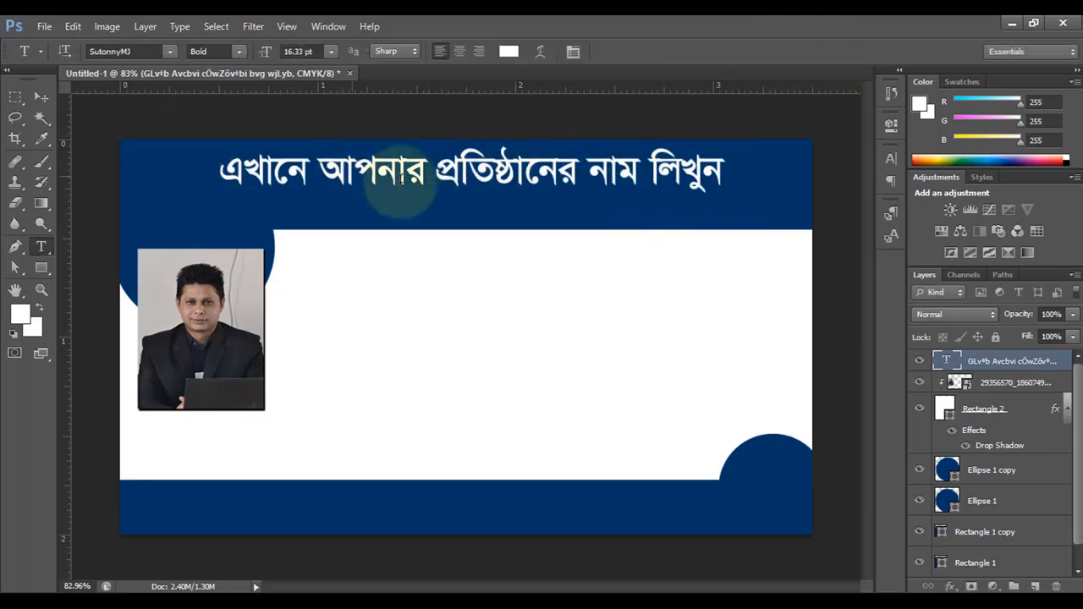
# Step: Duplicate the heading directly below itself and scale the copy to about 54%
pyautogui.click(36, 93)
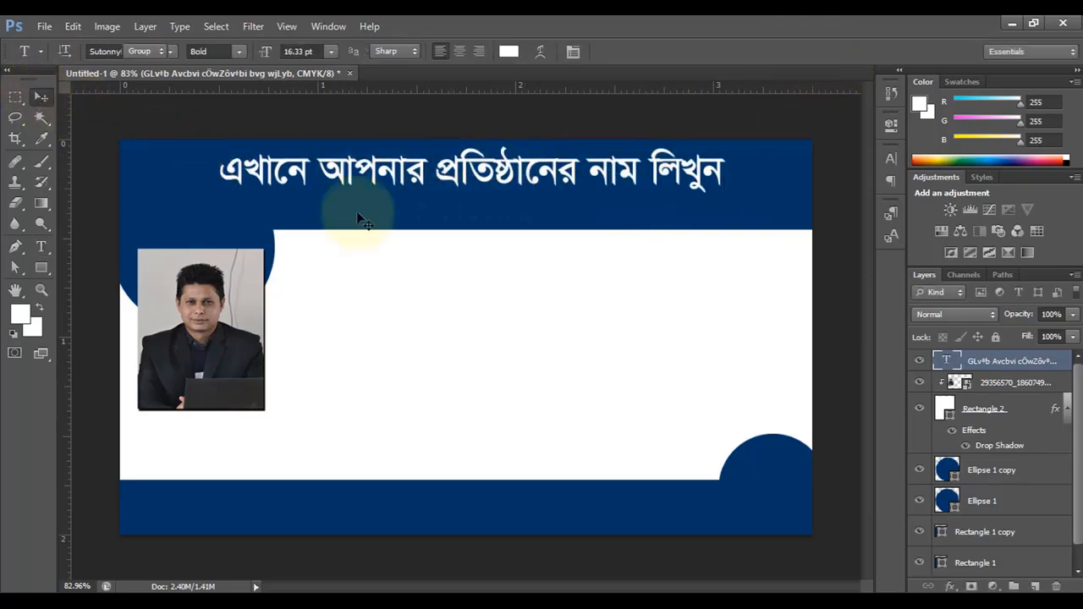
pyautogui.moveTo(505, 178); pyautogui.dragTo(510, 214)
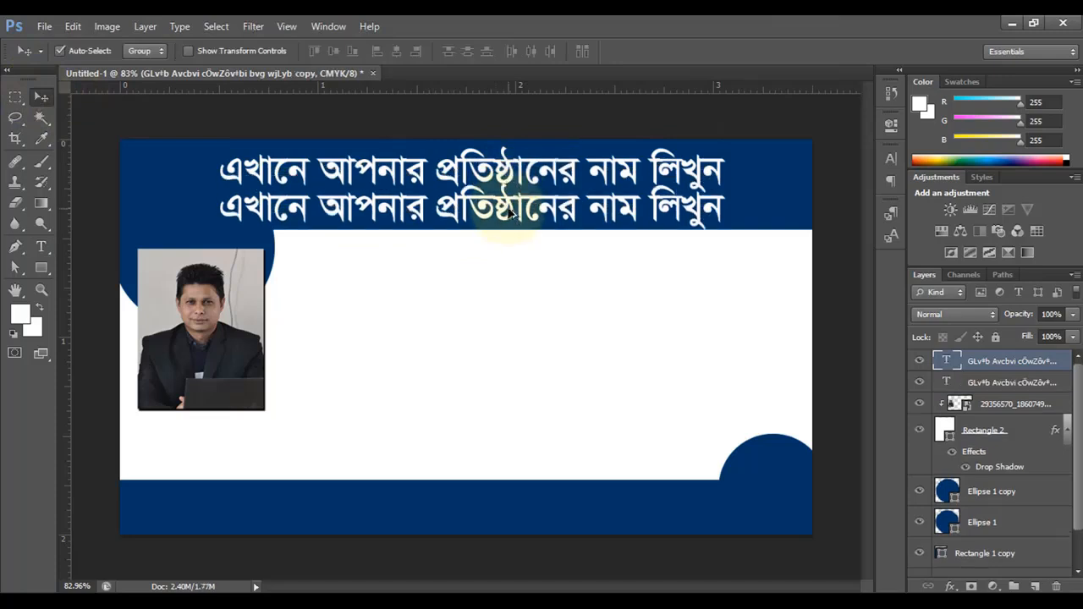
pyautogui.hotkey('ctrl', 't')
pyautogui.moveTo(725, 184); pyautogui.dragTo(611, 200)
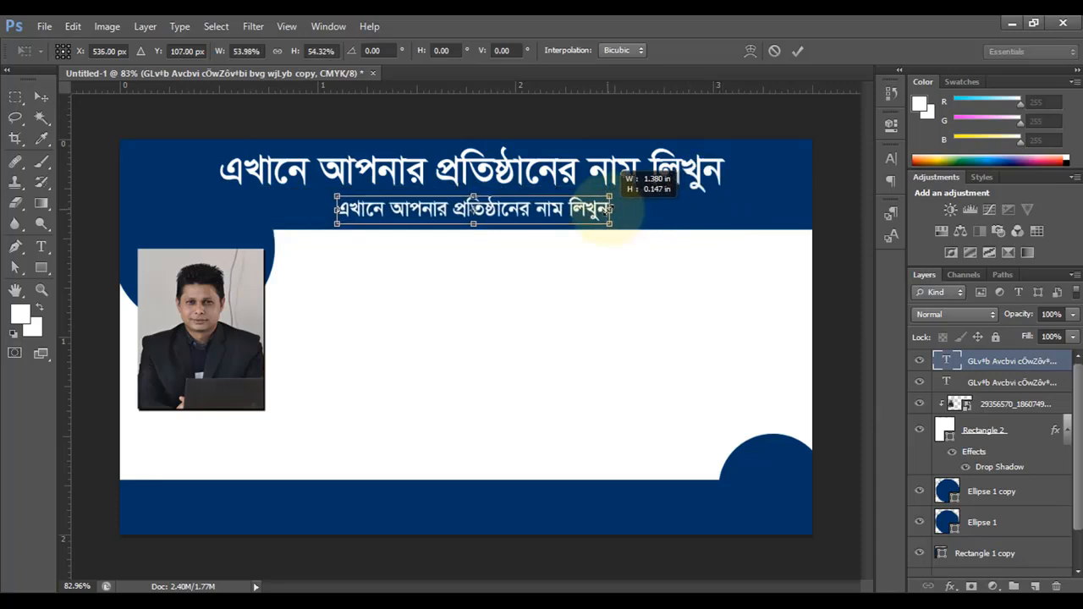
pyautogui.click(795, 51)
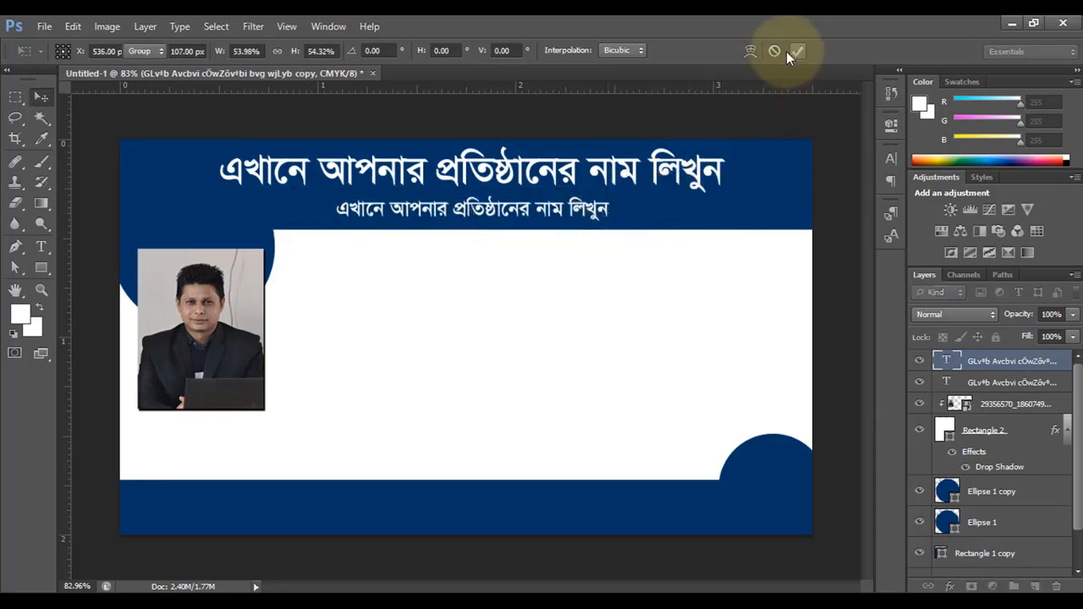
# Step: Change the smaller text line's wording to "এখানে ঠিকানা লিখুন"
pyautogui.click(41, 254)
pyautogui.moveTo(392, 209); pyautogui.dragTo(642, 206)
pyautogui.write('ঠিকানা')
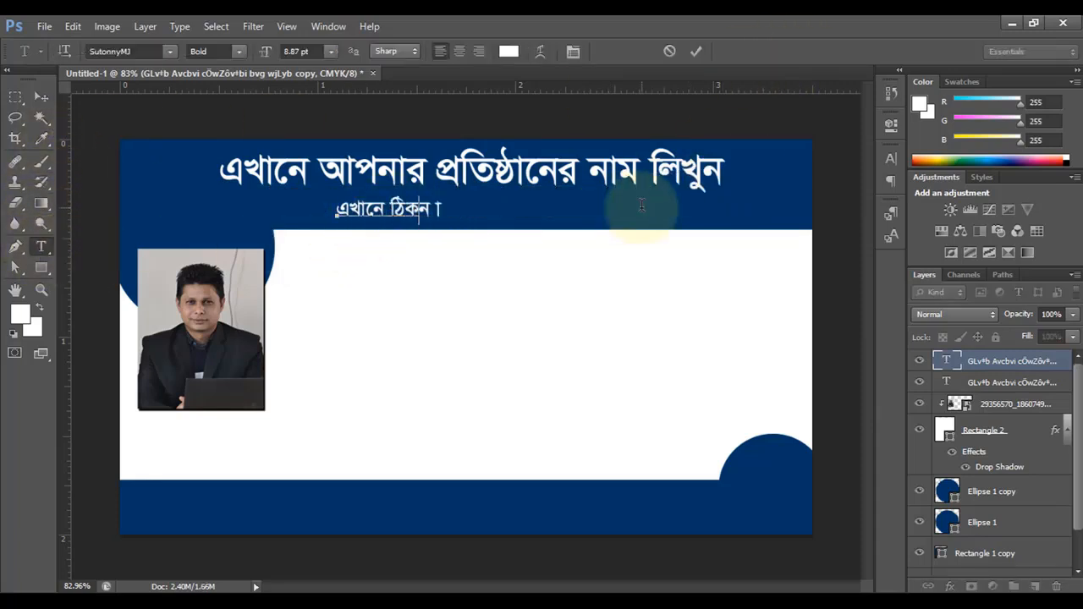
pyautogui.write(' িলখুন')
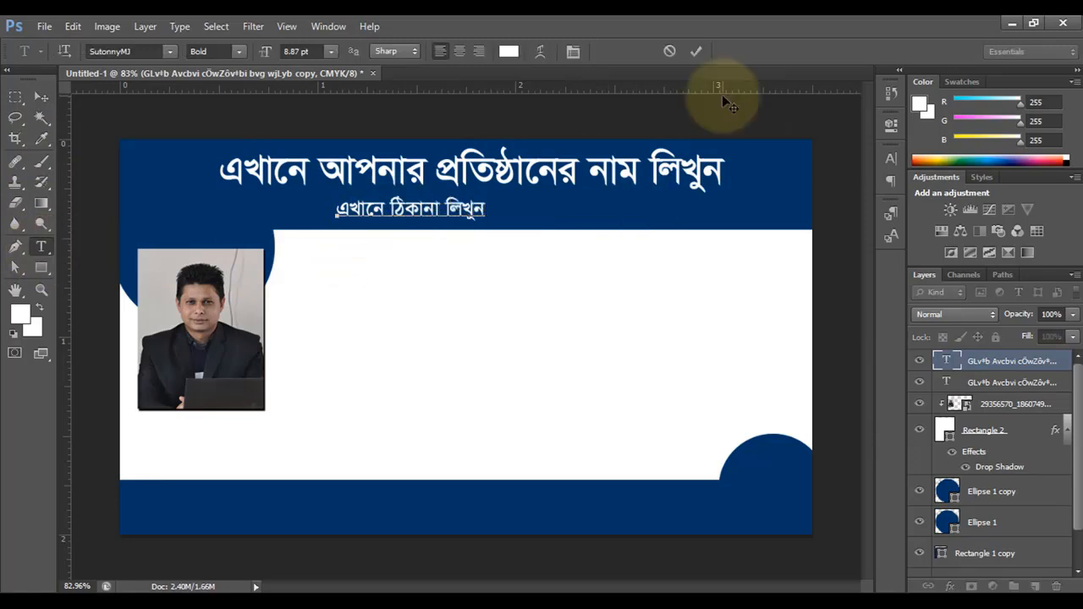
pyautogui.click(699, 56)
# Step: Center the address line horizontally beneath the heading in the upper band
pyautogui.click(41, 97)
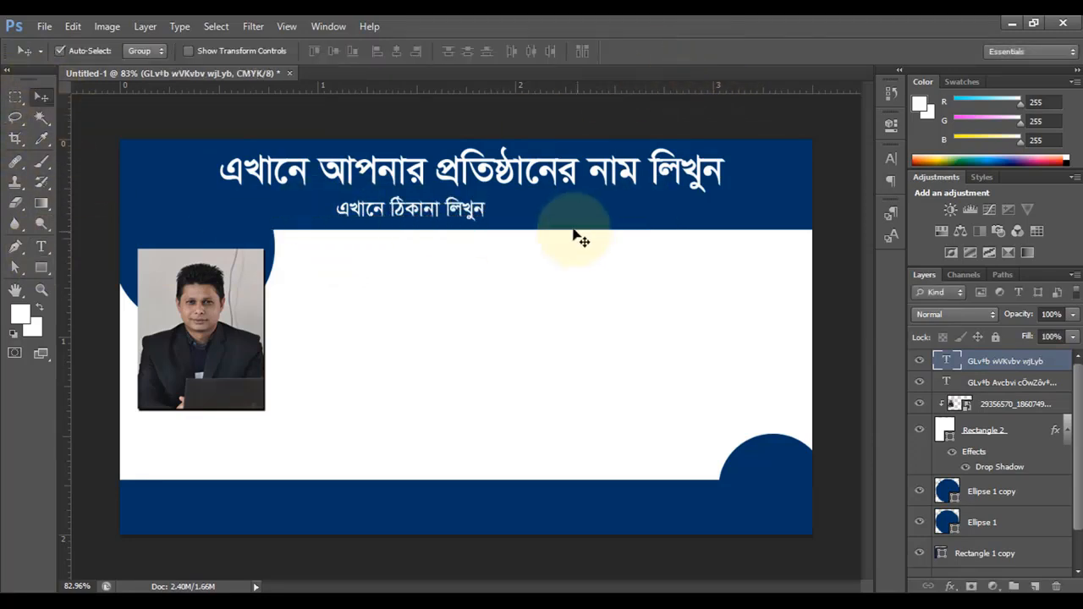
pyautogui.moveTo(436, 210); pyautogui.dragTo(507, 207)
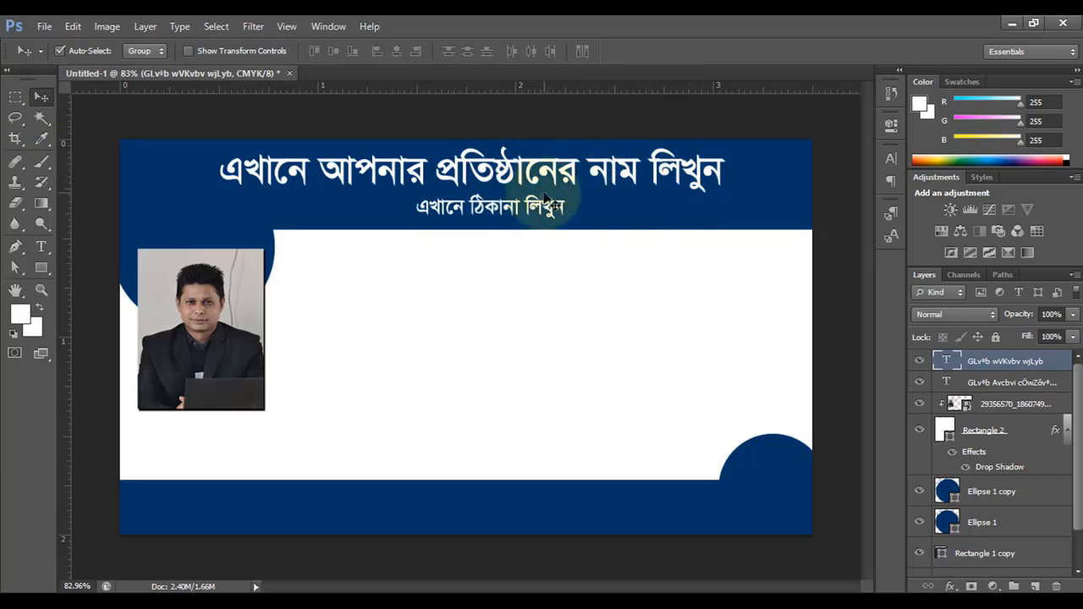
pyautogui.moveTo(507, 211); pyautogui.dragTo(489, 214)
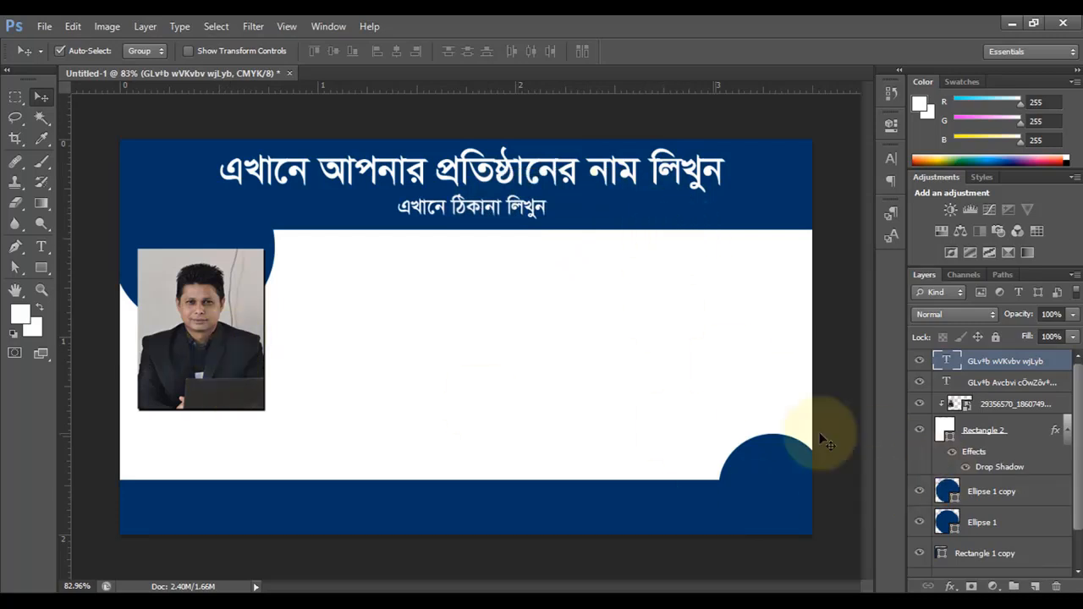
# Step: Move the photo and its frame rectangle together up to the lower edge of the upper band, then deselect them
pyautogui.click(1002, 405)
pyautogui.keyDown('shift'); pyautogui.click(1003, 429); pyautogui.keyUp('shift')
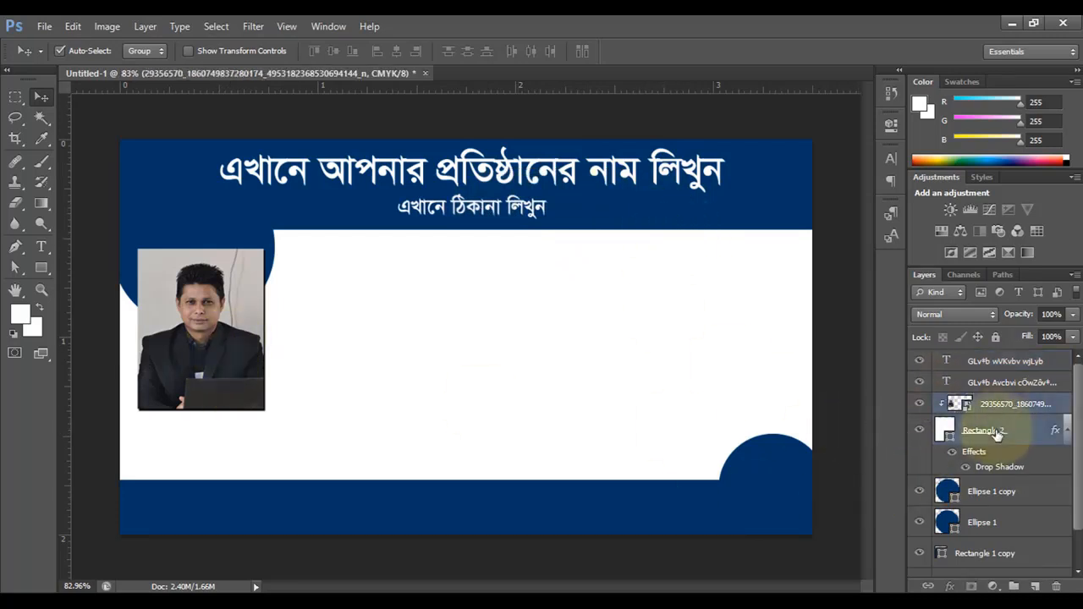
pyautogui.moveTo(237, 385); pyautogui.dragTo(233, 364)
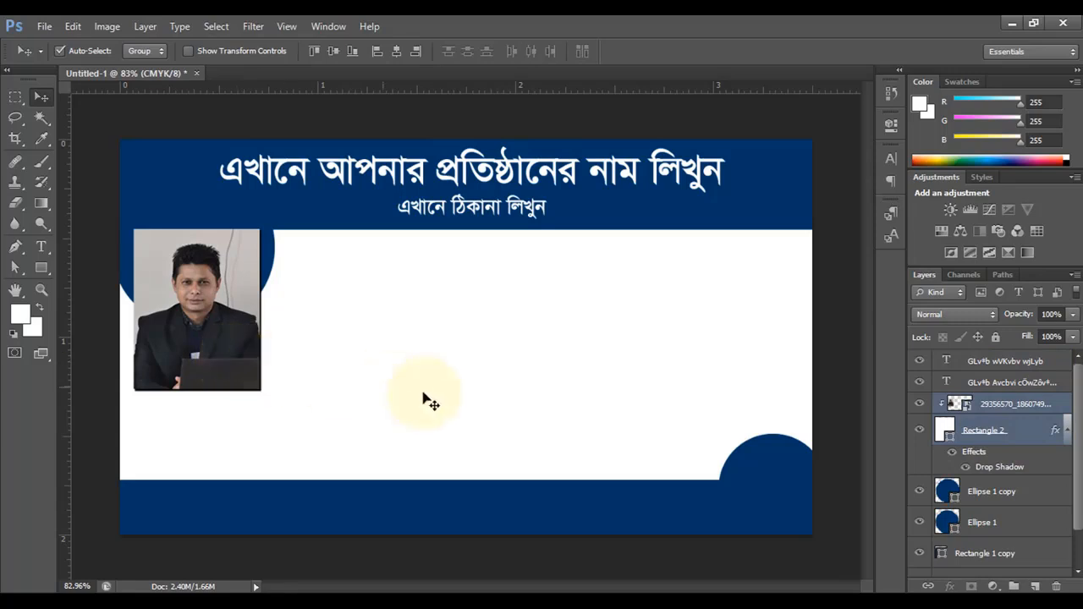
pyautogui.click(266, 430)
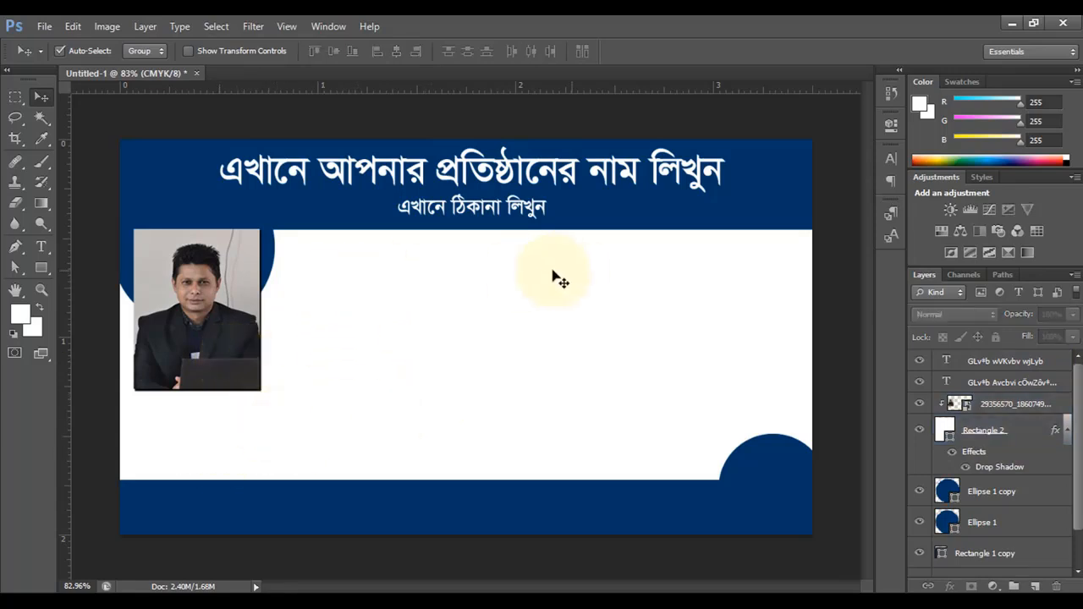
# Step: Add the text "পরিচয় পত্র" in near-black (#1a1919) 10 pt SutonnyMJ Bold in the white area below the address line
pyautogui.click(40, 246)
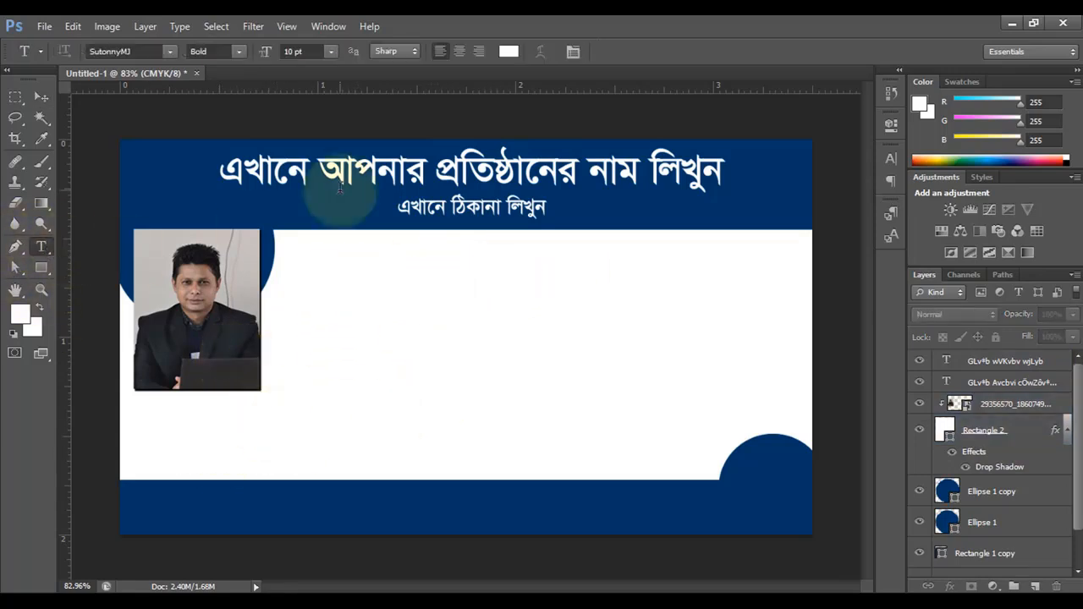
pyautogui.click(509, 51)
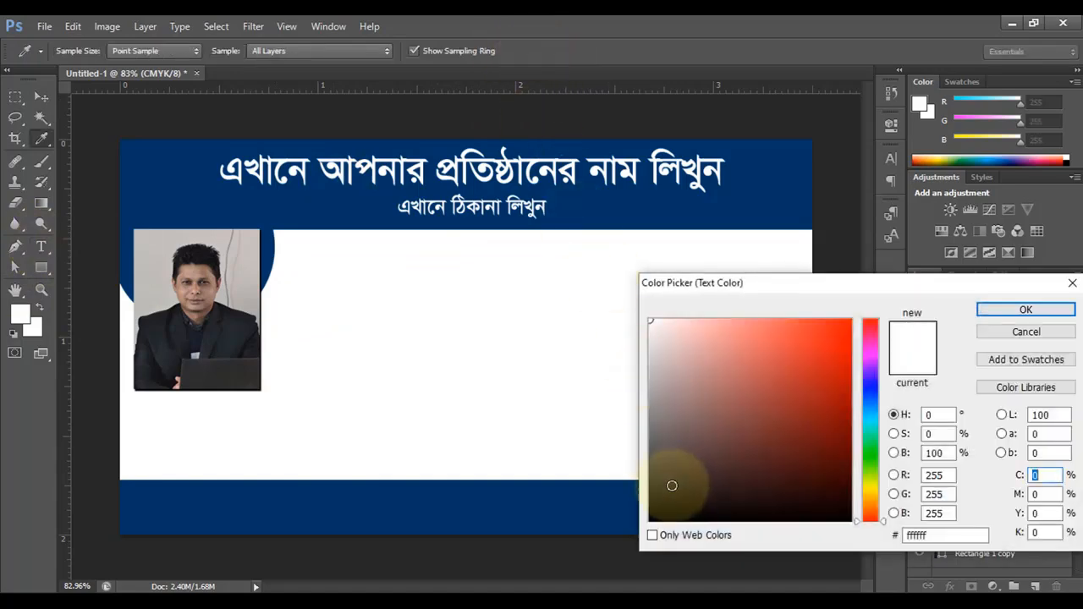
pyautogui.click(649, 501)
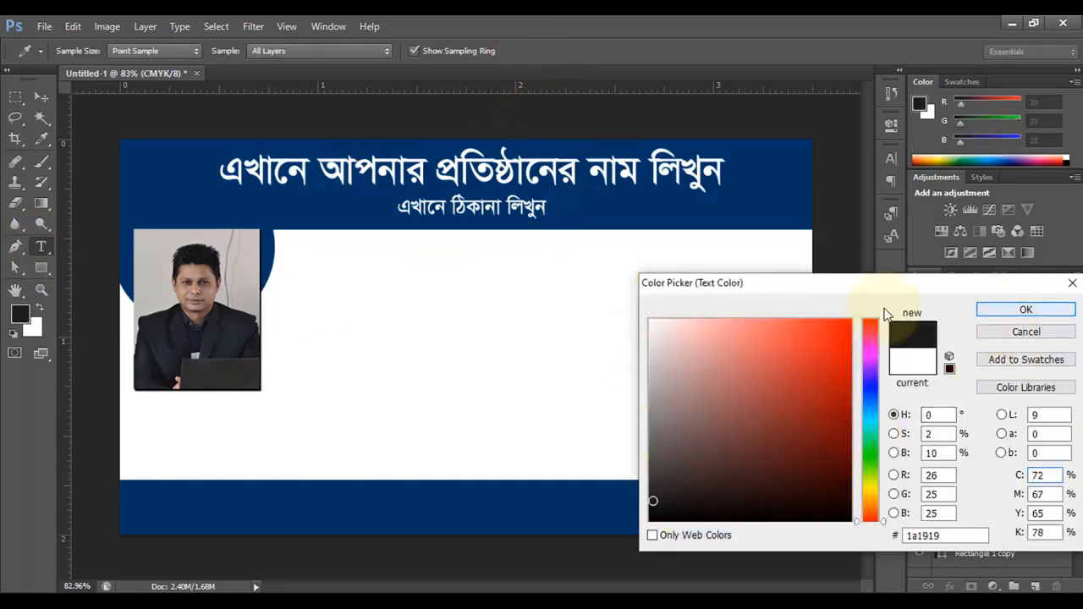
pyautogui.click(994, 310)
pyautogui.click(474, 287)
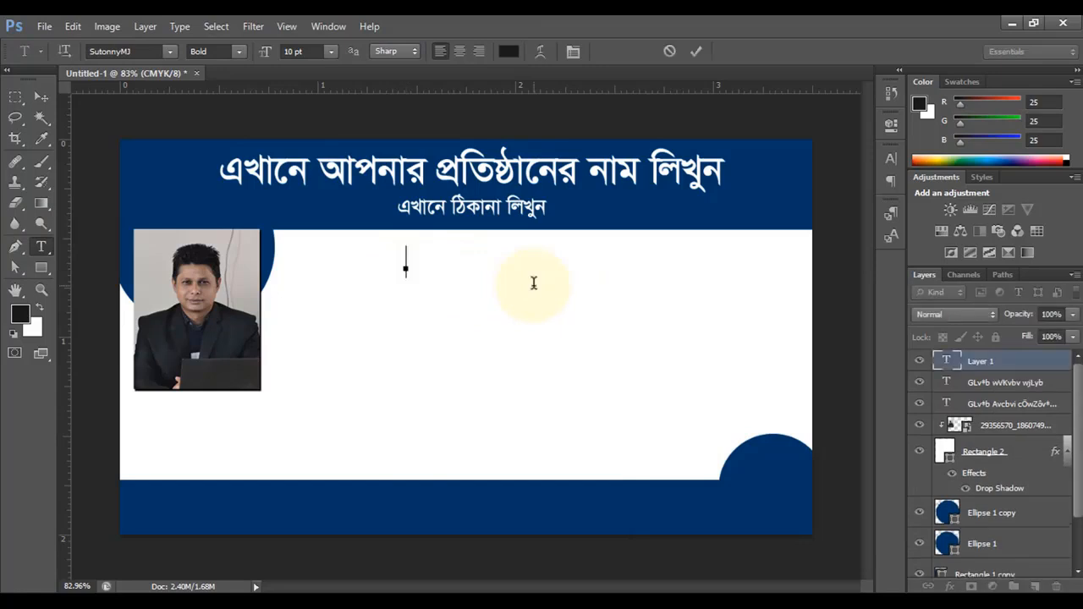
pyautogui.write('পচিয়')
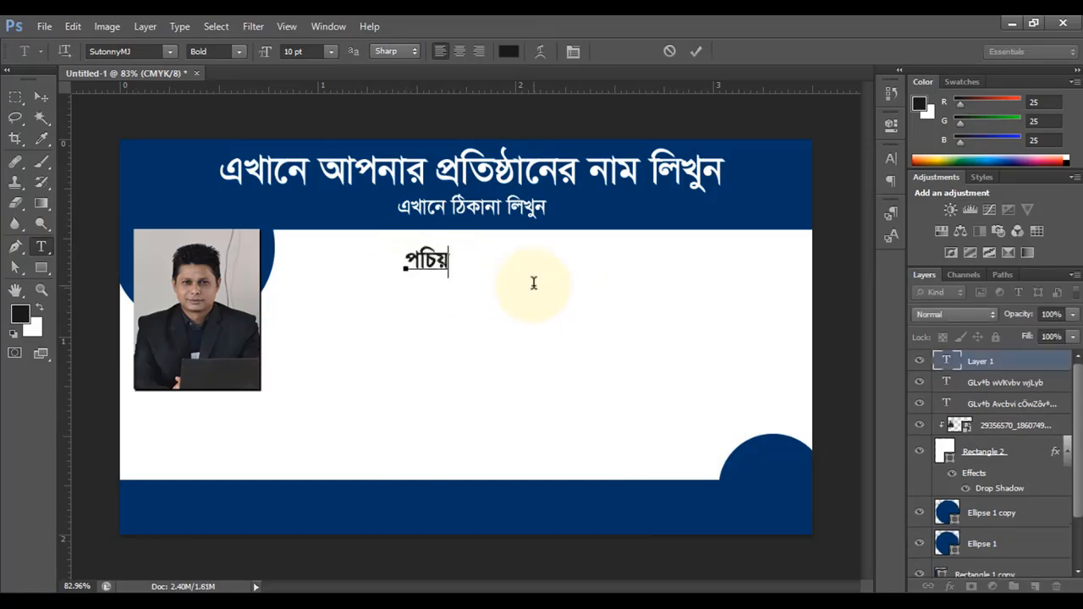
pyautogui.write(' পত্র')
pyautogui.click(696, 51)
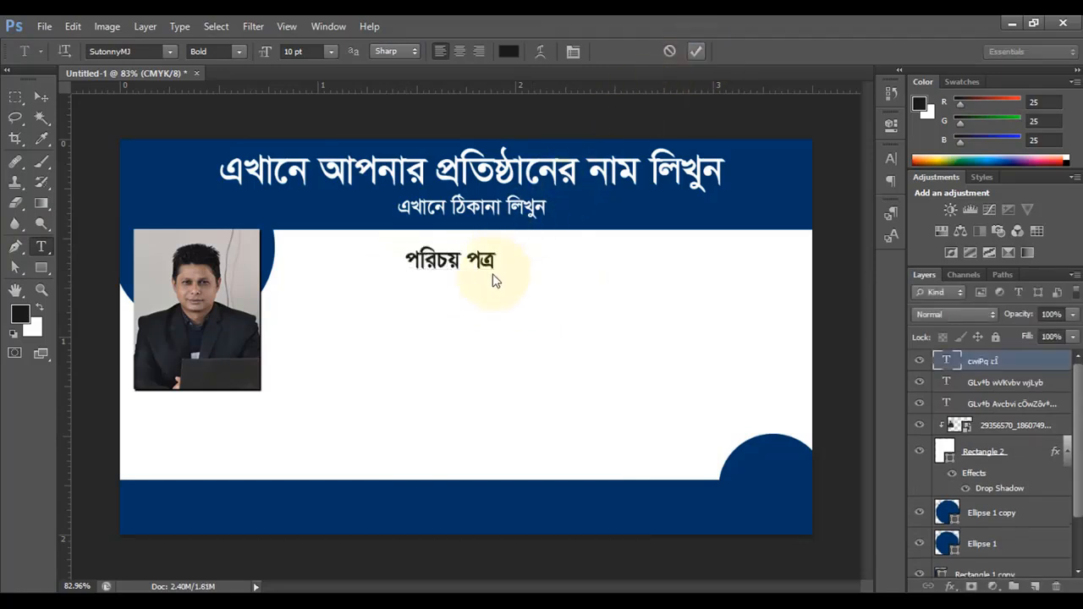
# Step: Enlarge the "পরিচয় পত্র" title to about 18.44 pt and move it up close beneath the upper band
pyautogui.hotkey('ctrl', 't')
pyautogui.moveTo(494, 284); pyautogui.dragTo(562, 320)
pyautogui.click(800, 53)
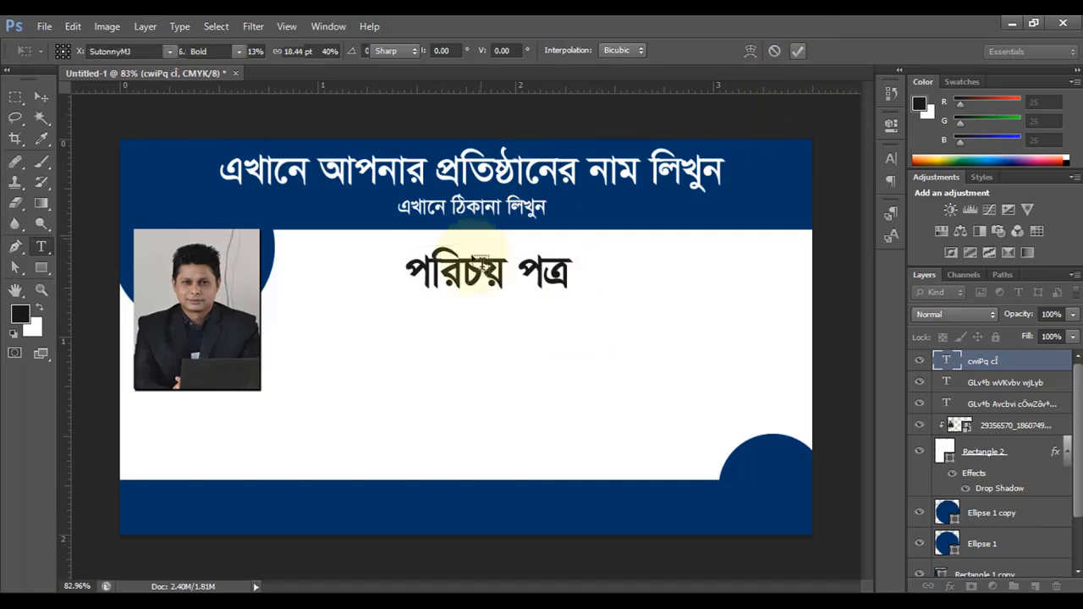
pyautogui.click(41, 97)
pyautogui.moveTo(478, 272); pyautogui.dragTo(455, 267)
# Step: Add a 9 pt text block with the lines "নাম ঃ", "পদবী ঃ" and "মোবাইল ঃ" and position it below the title
pyautogui.click(48, 244)
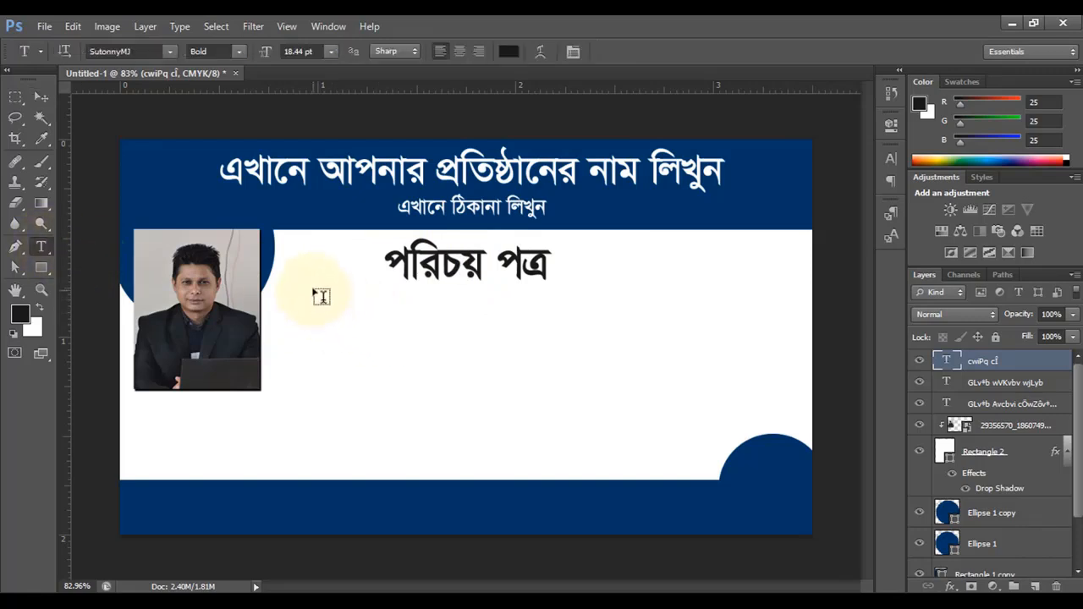
pyautogui.moveTo(313, 282); pyautogui.dragTo(661, 426)
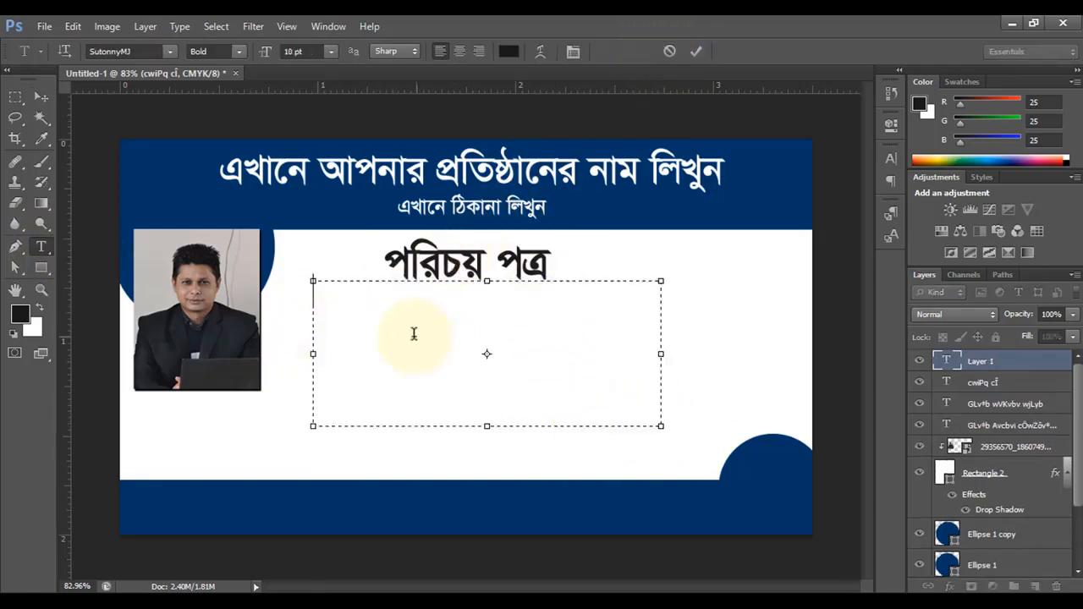
pyautogui.click(330, 51)
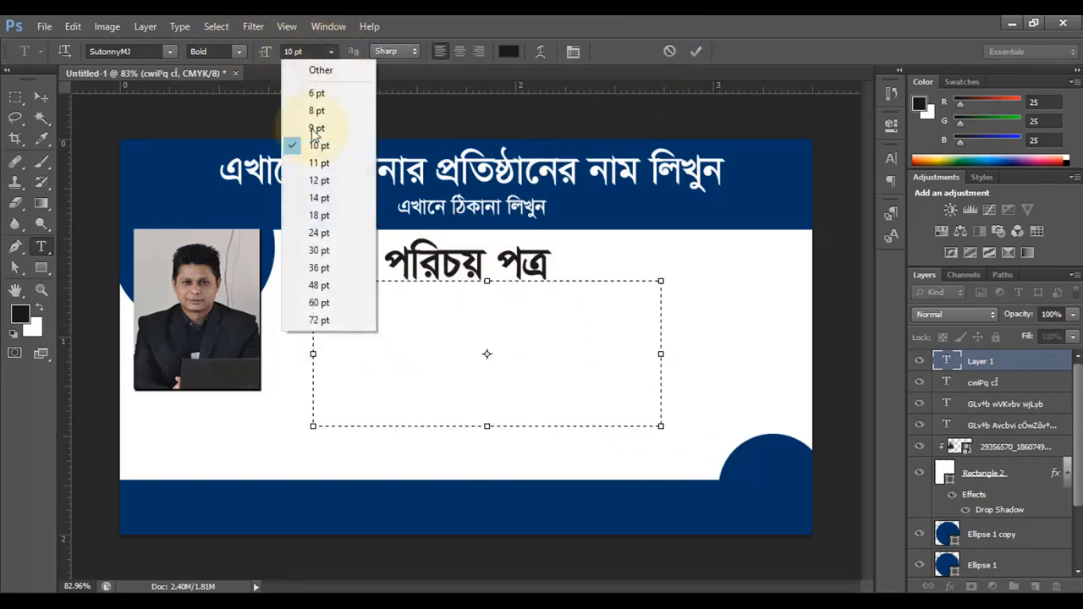
pyautogui.click(318, 129)
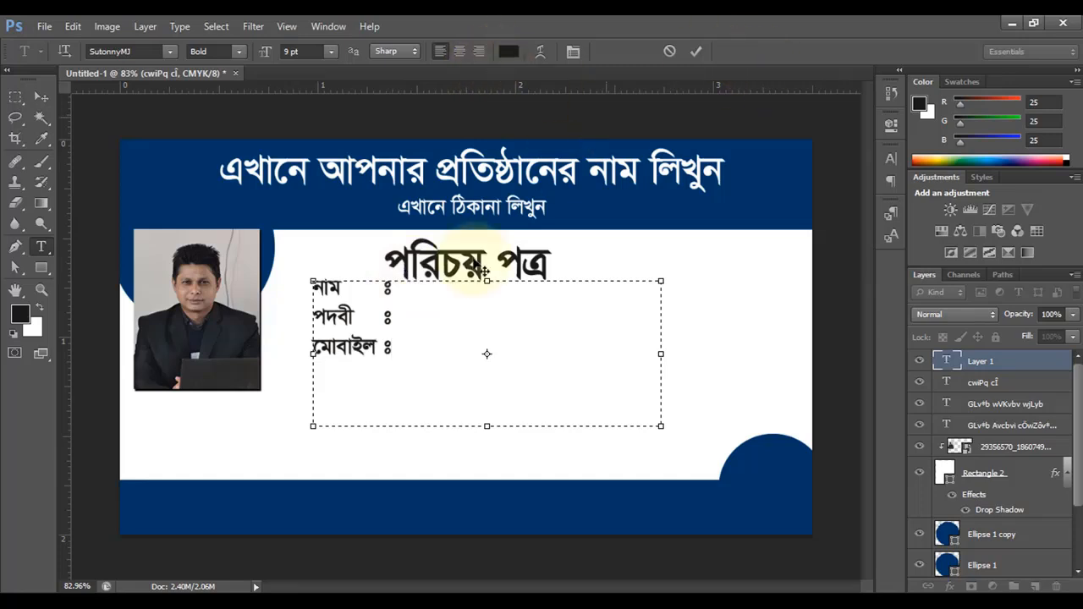
pyautogui.moveTo(483, 417); pyautogui.dragTo(483, 382)
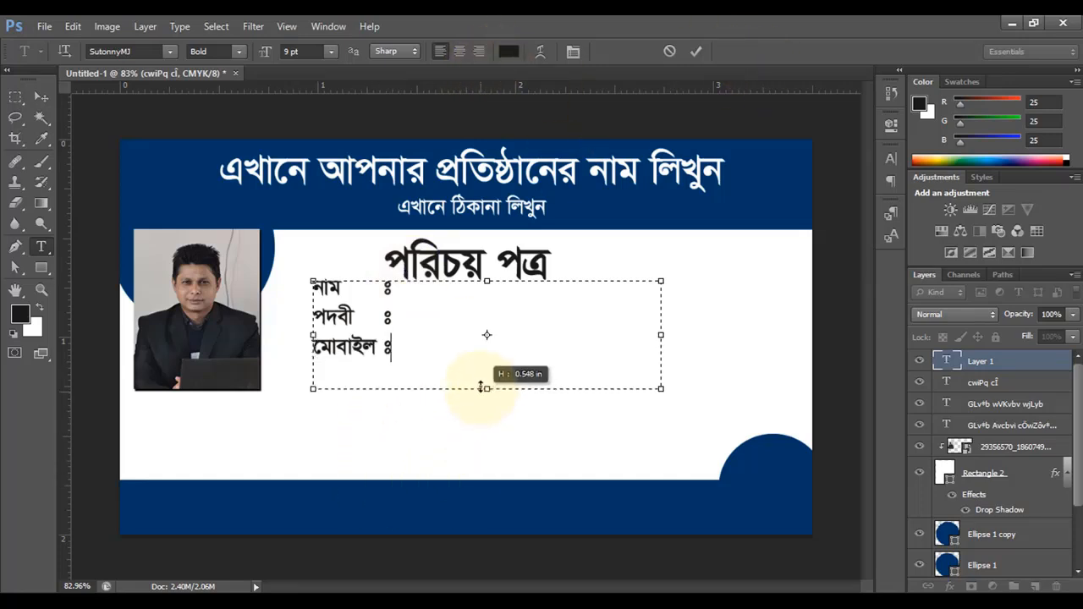
pyautogui.click(696, 51)
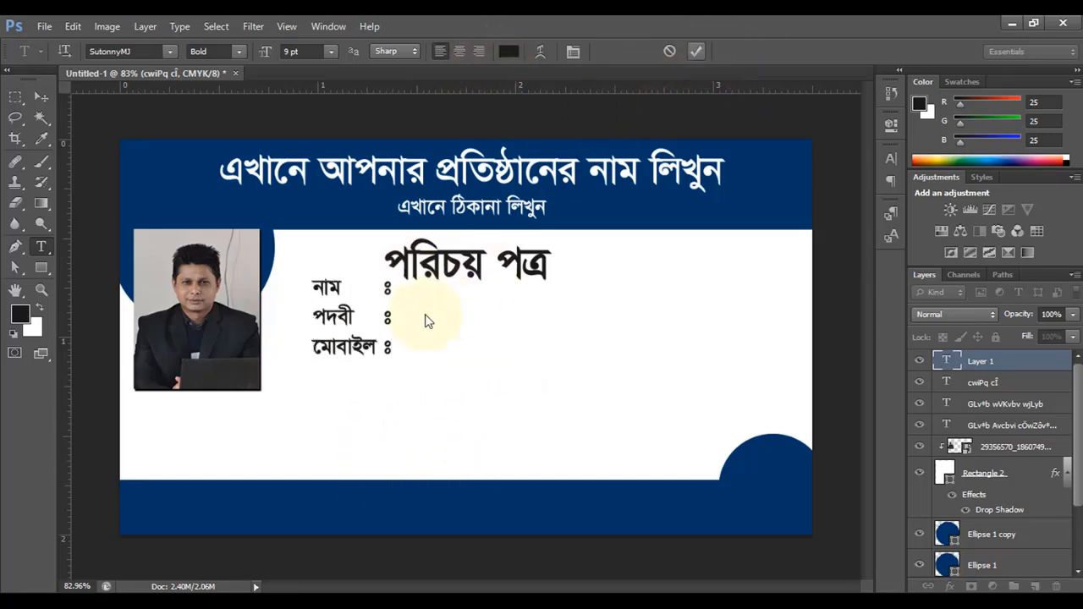
pyautogui.click(42, 96)
pyautogui.moveTo(371, 338); pyautogui.dragTo(368, 363)
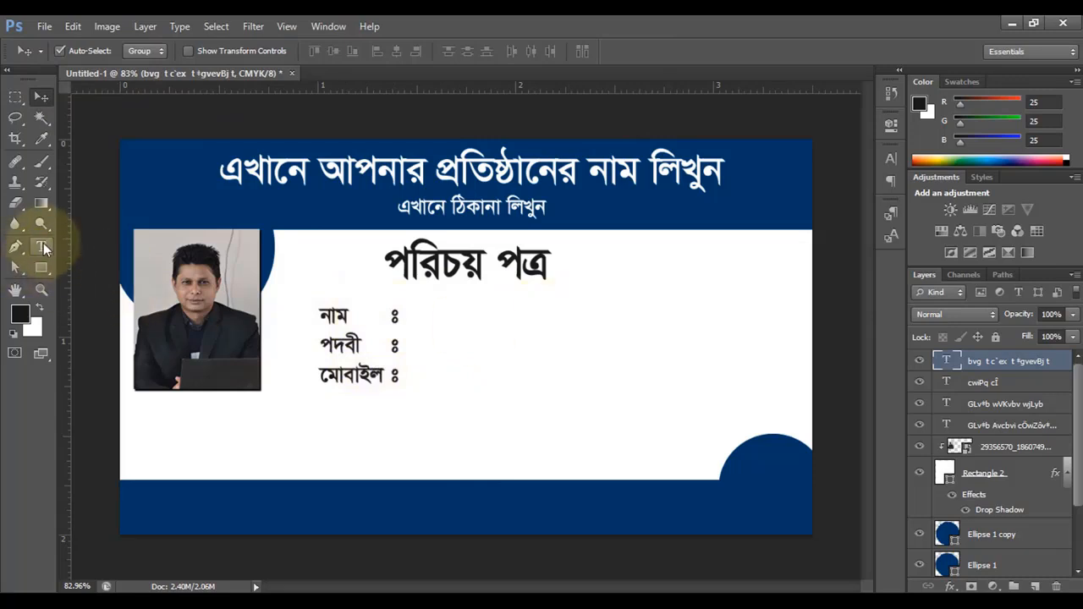
# Step: Add the label "স্বাক্ষর" in 9 pt beside the lower-right circle, and shift the three-line label block slightly down
pyautogui.click(42, 246)
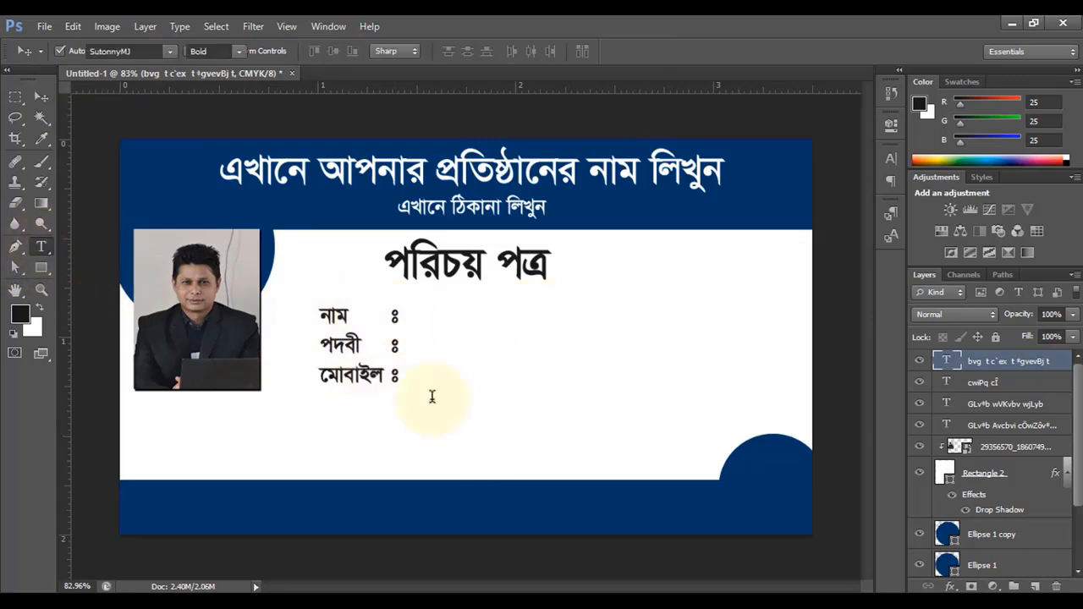
pyautogui.click(637, 447)
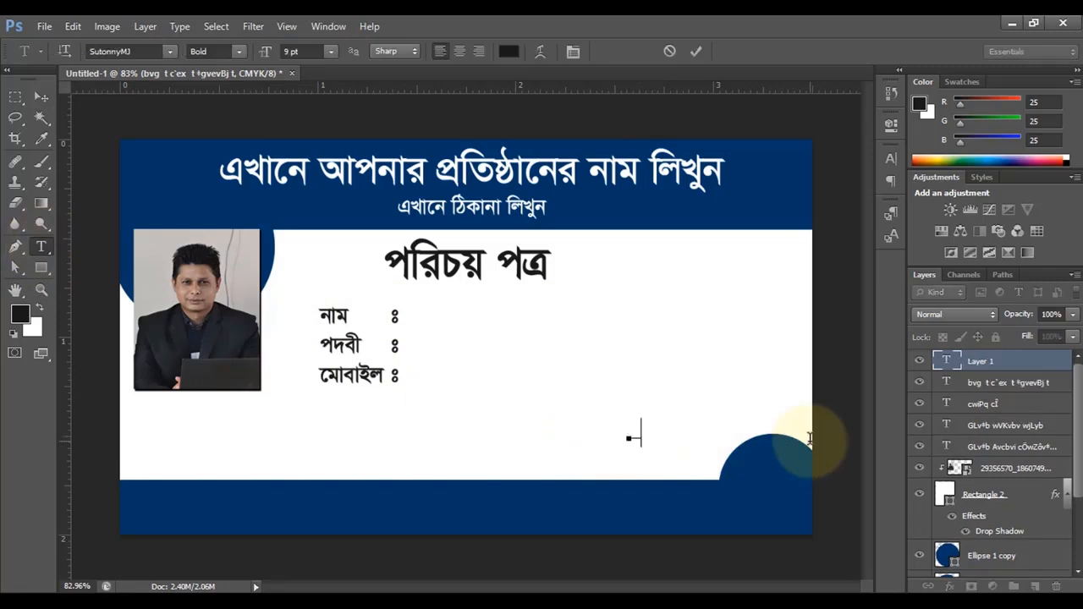
pyautogui.press('BackSpace')
pyautogui.press('BackSpace')
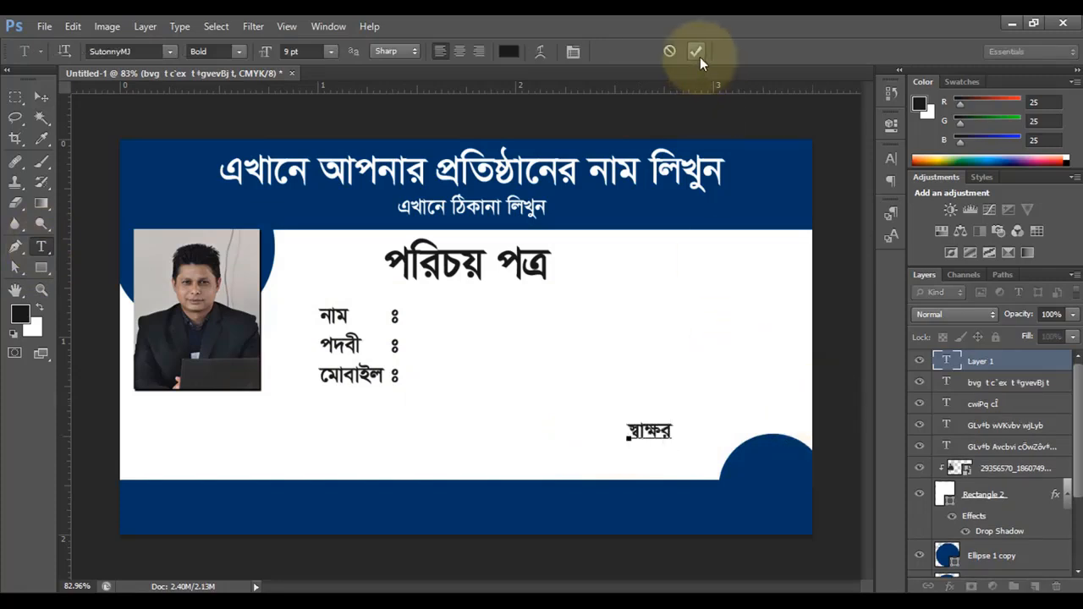
pyautogui.click(695, 52)
pyautogui.click(41, 96)
pyautogui.moveTo(645, 429); pyautogui.dragTo(682, 460)
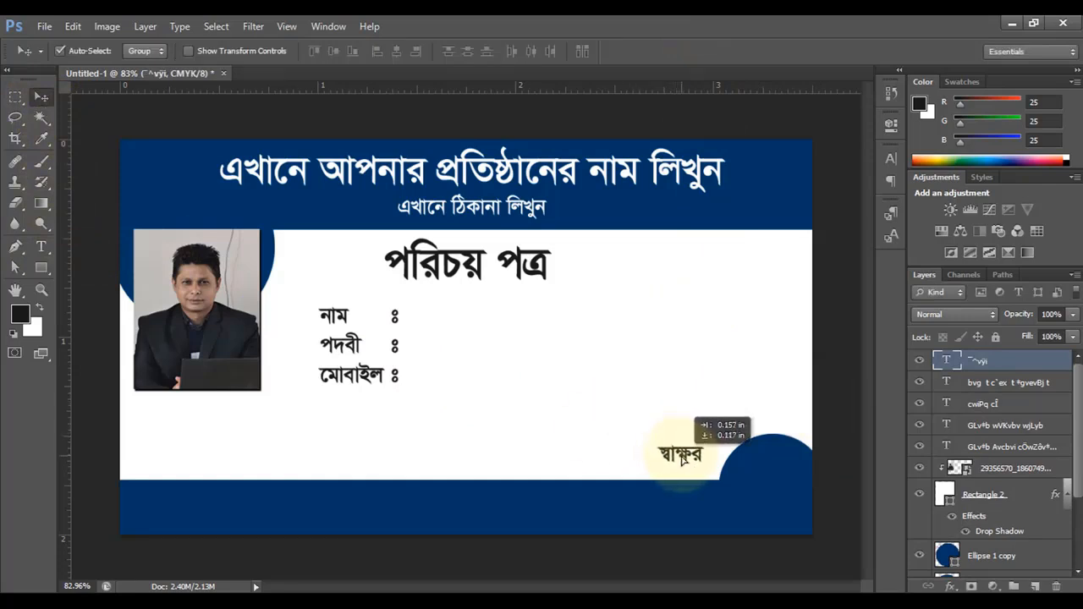
pyautogui.moveTo(363, 376); pyautogui.dragTo(362, 383)
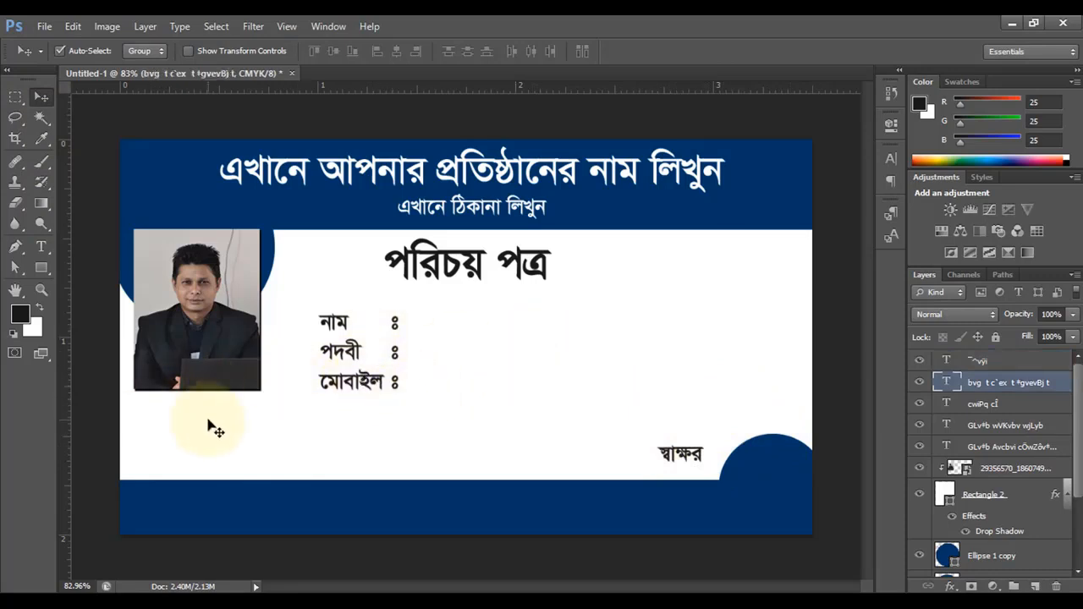
# Step: Add the 9 pt text "আইডি নং-" directly under the portrait photo
pyautogui.click(40, 246)
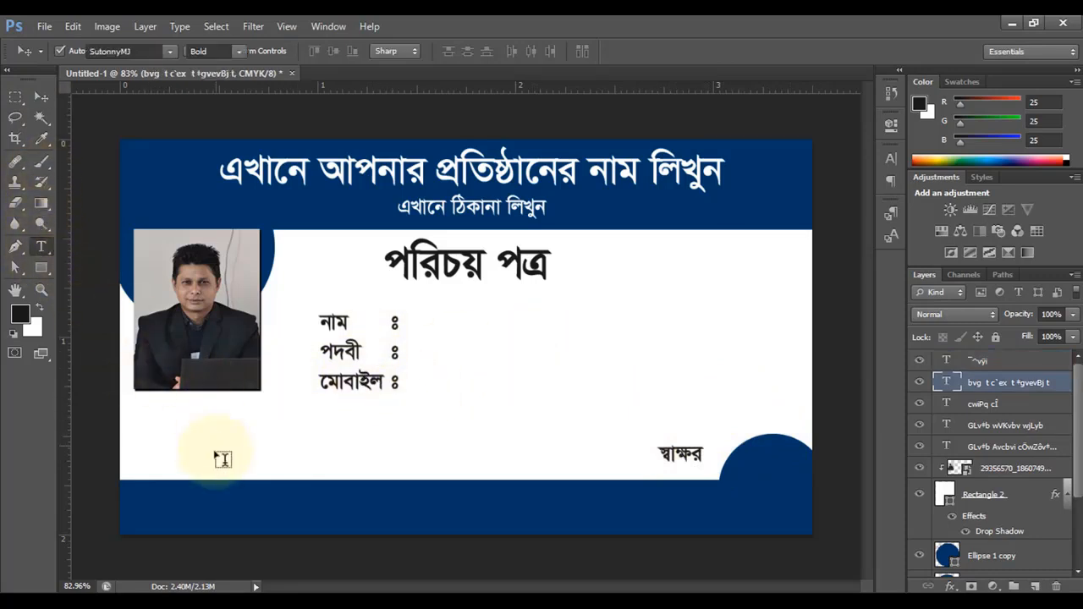
pyautogui.click(139, 413)
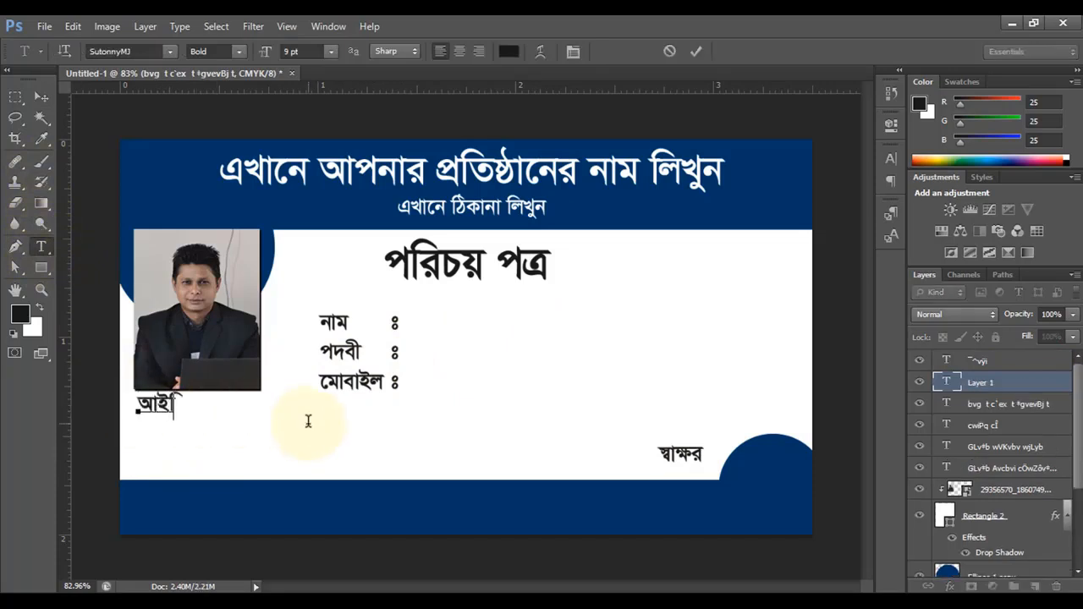
pyautogui.write('AvBwW bs-')
pyautogui.click(692, 52)
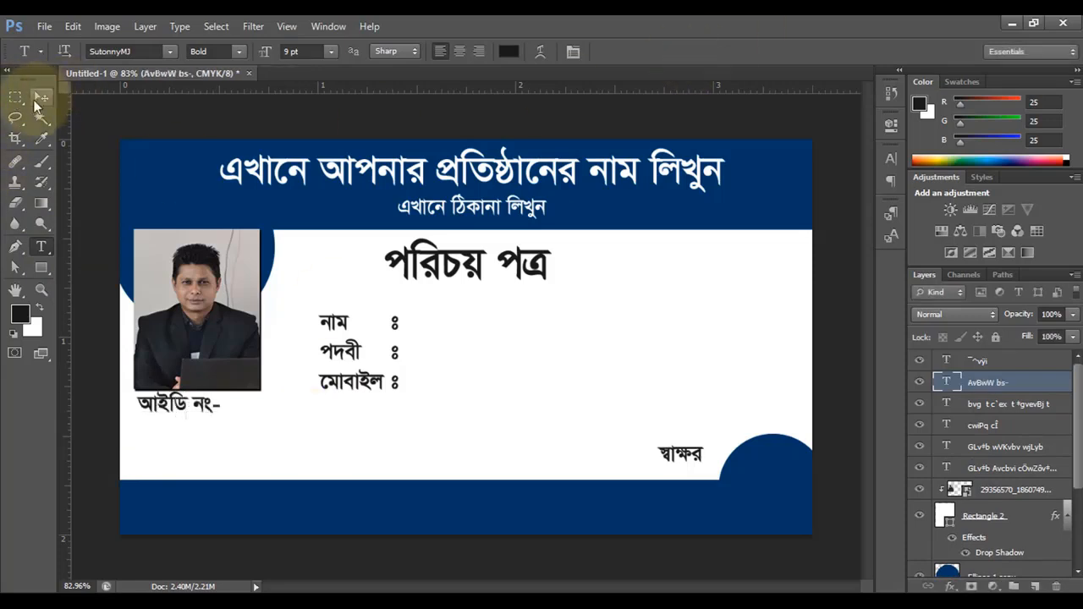
# Step: Center the "আইডি নং-" text under the photo and nudge it up to leave a small gap
pyautogui.click(38, 100)
pyautogui.moveTo(172, 401); pyautogui.dragTo(187, 412)
pyautogui.press('Up')
pyautogui.press('Up')
pyautogui.press('Up')
pyautogui.press('Up')
pyautogui.press('Up')
pyautogui.press('Up')
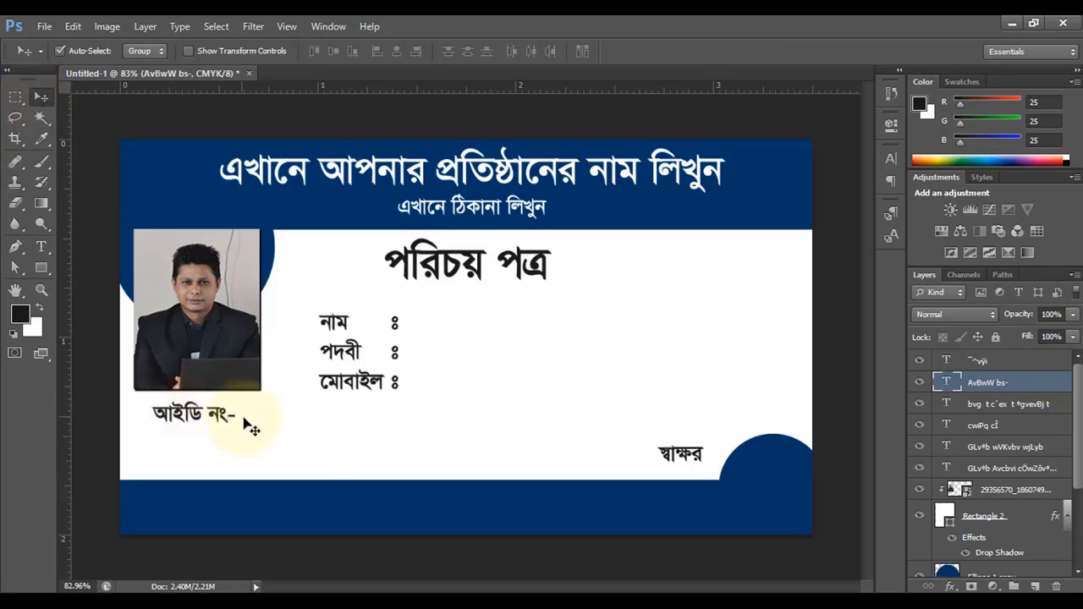
pyautogui.press('Up')
pyautogui.press('Up')
pyautogui.press('Up')
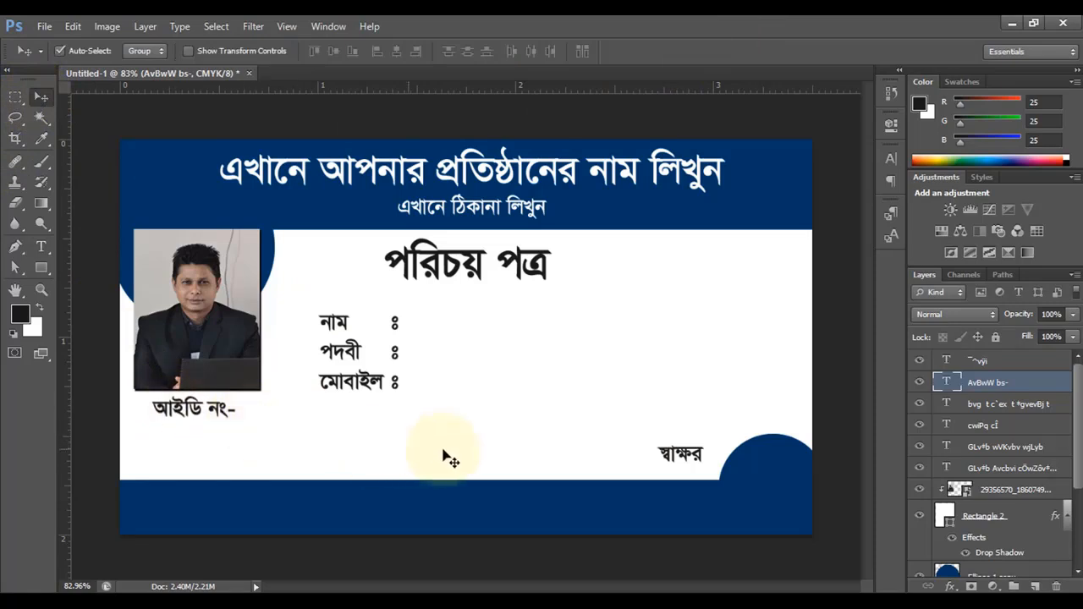
# Step: Duplicate the address line into the left part of the lower blue band and scale the copy to about 125%
pyautogui.click(485, 215)
pyautogui.moveTo(485, 218); pyautogui.dragTo(220, 506)
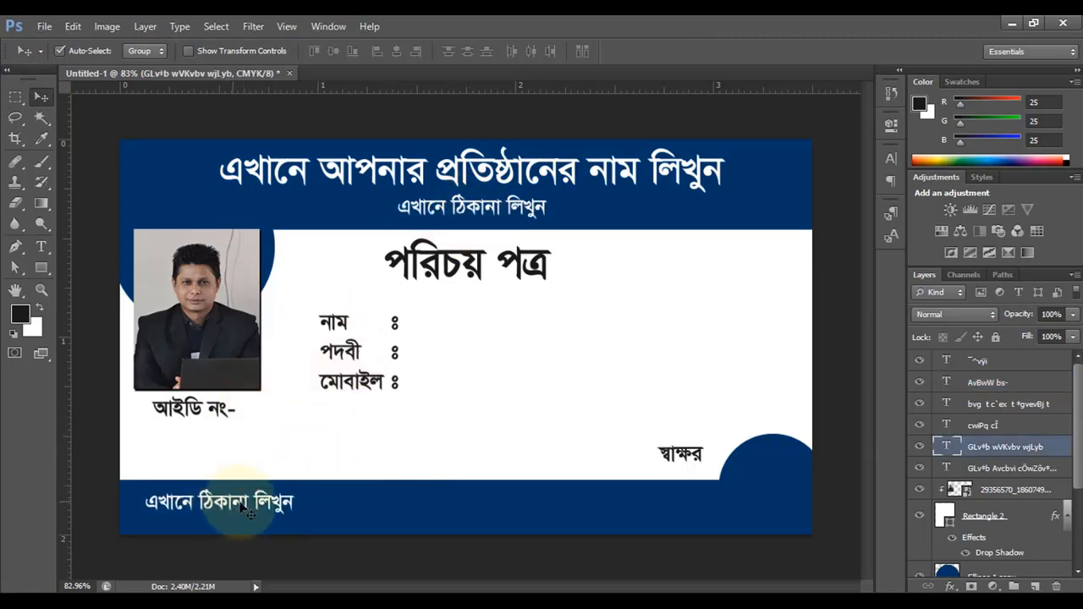
pyautogui.hotkey('ctrl', 't')
pyautogui.moveTo(295, 517); pyautogui.dragTo(348, 513)
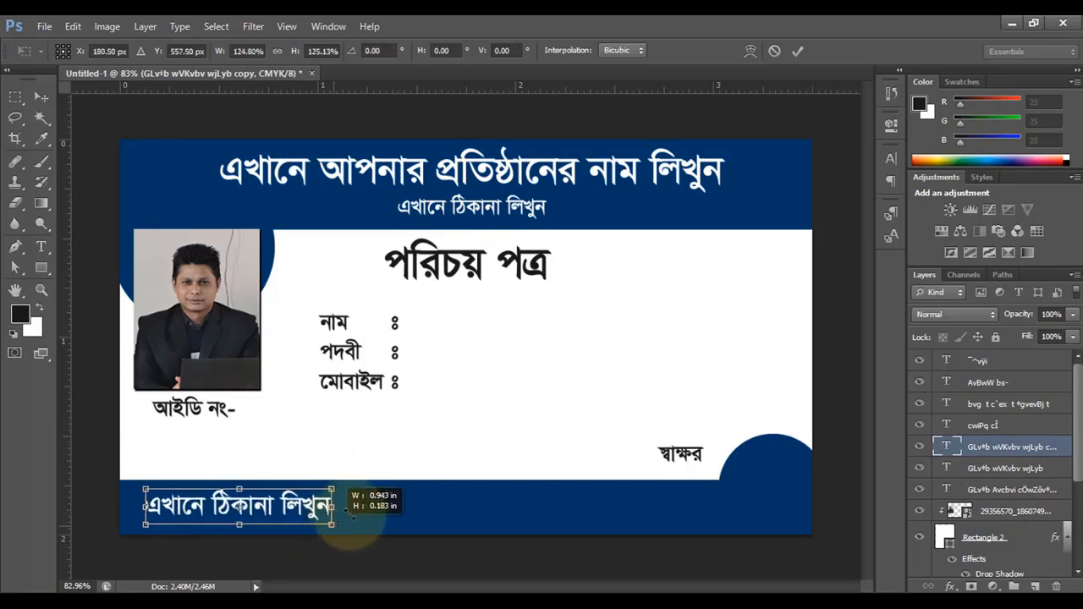
pyautogui.click(798, 51)
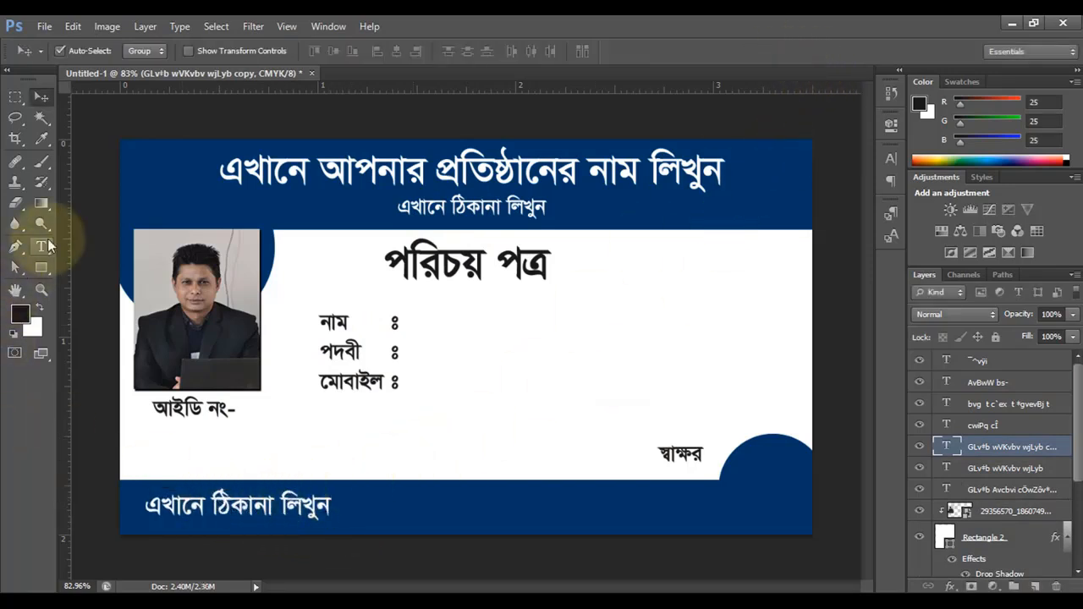
# Step: Replace the lower band's text with "ঠিকানা ঃ এখানে ঠিকানা লিখুন" followed on the same line by "এখানে ই-মেইল লিখুন"
pyautogui.click(40, 246)
pyautogui.moveTo(145, 513); pyautogui.dragTo(411, 512)
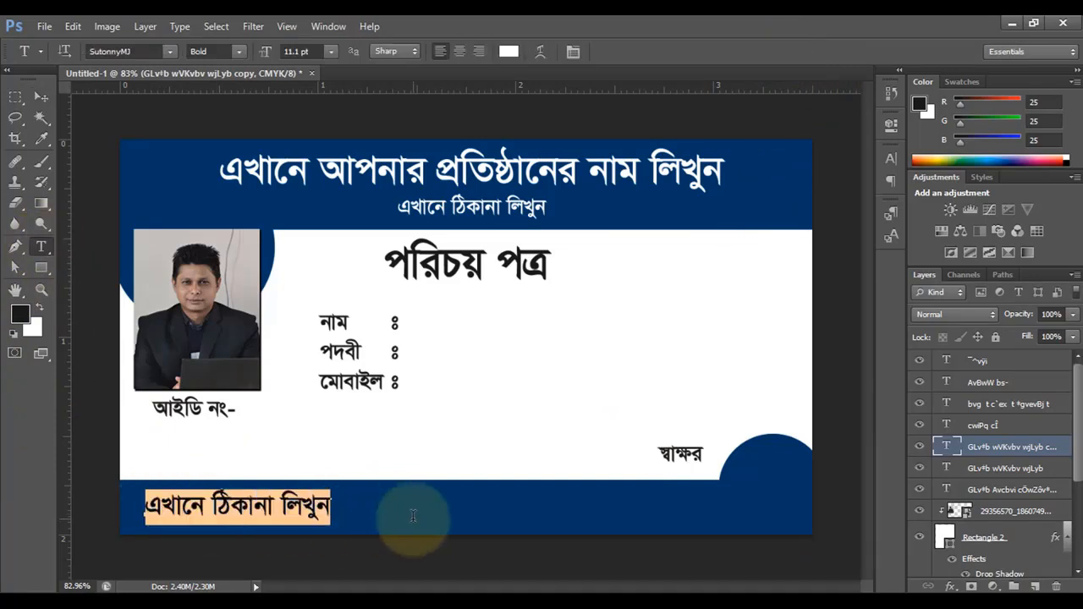
pyautogui.write('wVKvbv t____')
pyautogui.write(' এখানে ঠিকানা লিখুন')
pyautogui.write('এখানে ই-মেইল লিখুন')
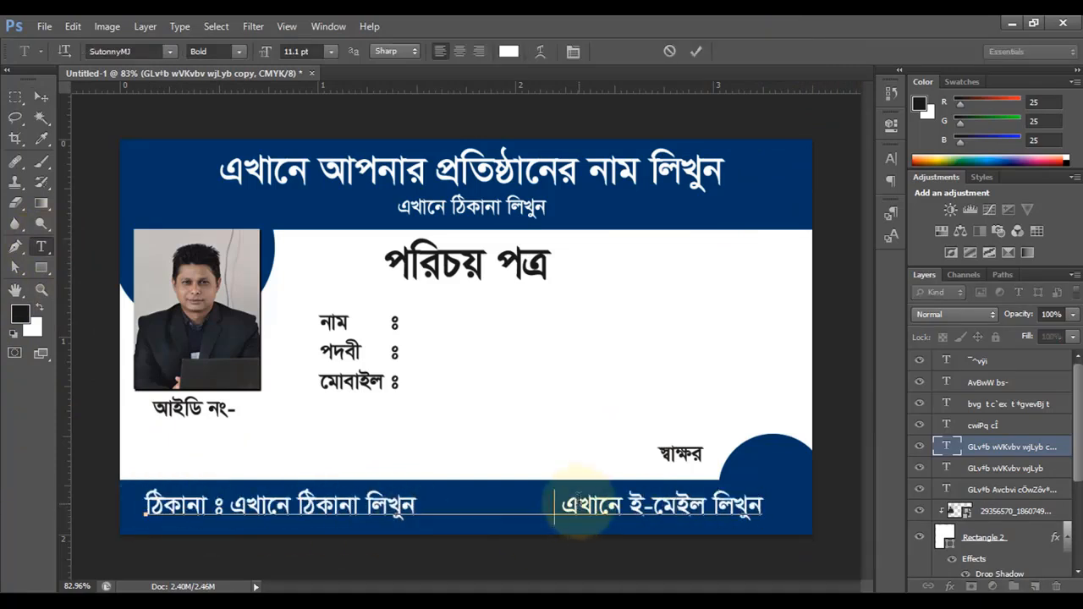
# Step: Shorten the gap between the address and e-mail texts in the lower band so the line ends before the circle
pyautogui.press('BackSpace')
pyautogui.press('BackSpace')
pyautogui.press('BackSpace')
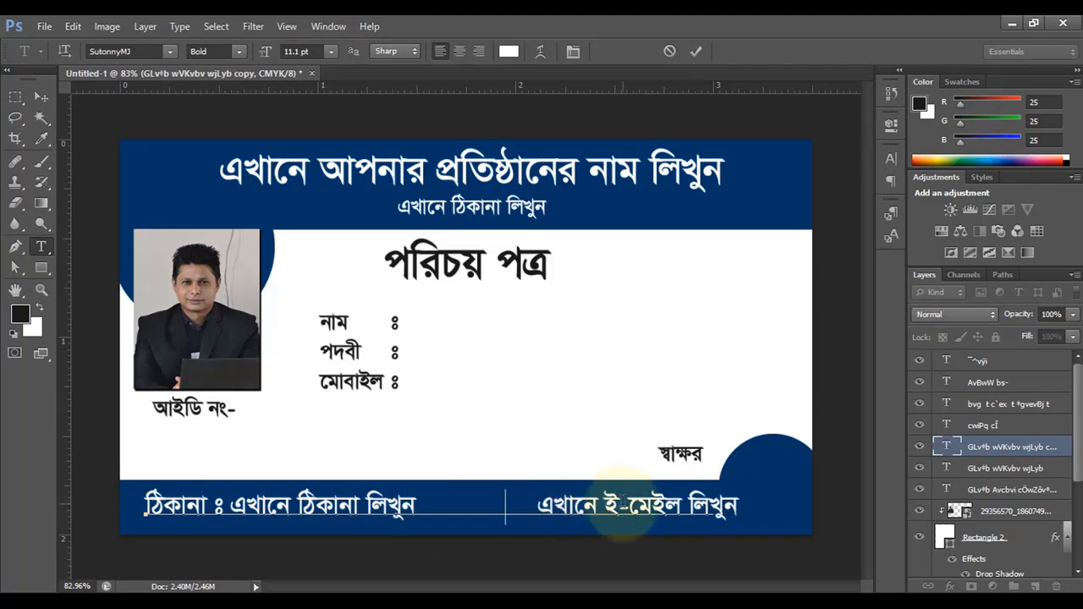
pyautogui.press('BackSpace')
pyautogui.press('BackSpace')
pyautogui.press('BackSpace')
pyautogui.press('BackSpace')
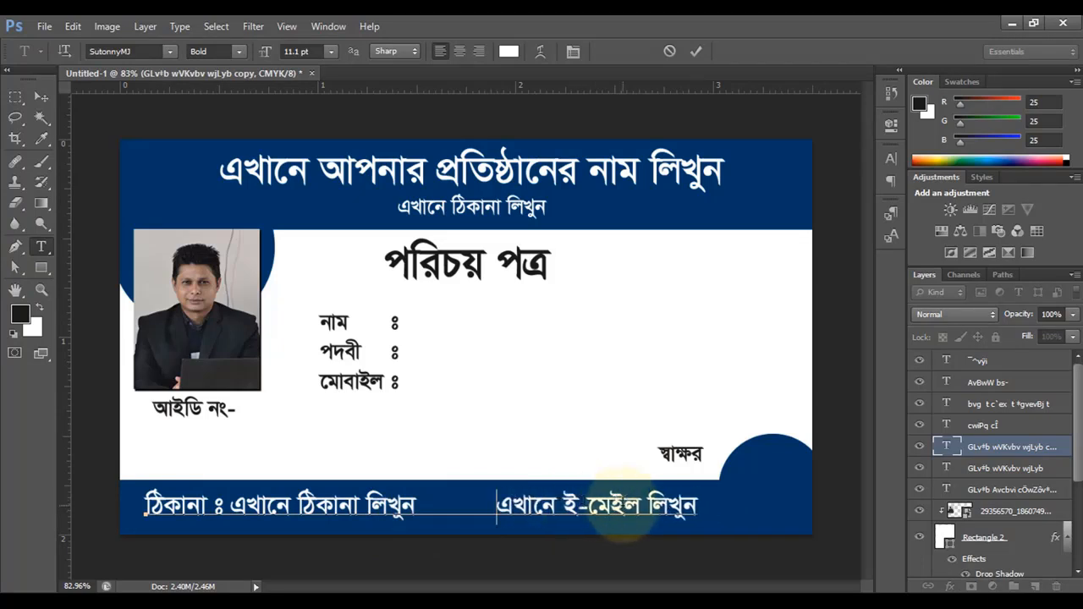
pyautogui.press('BackSpace')
pyautogui.click(693, 54)
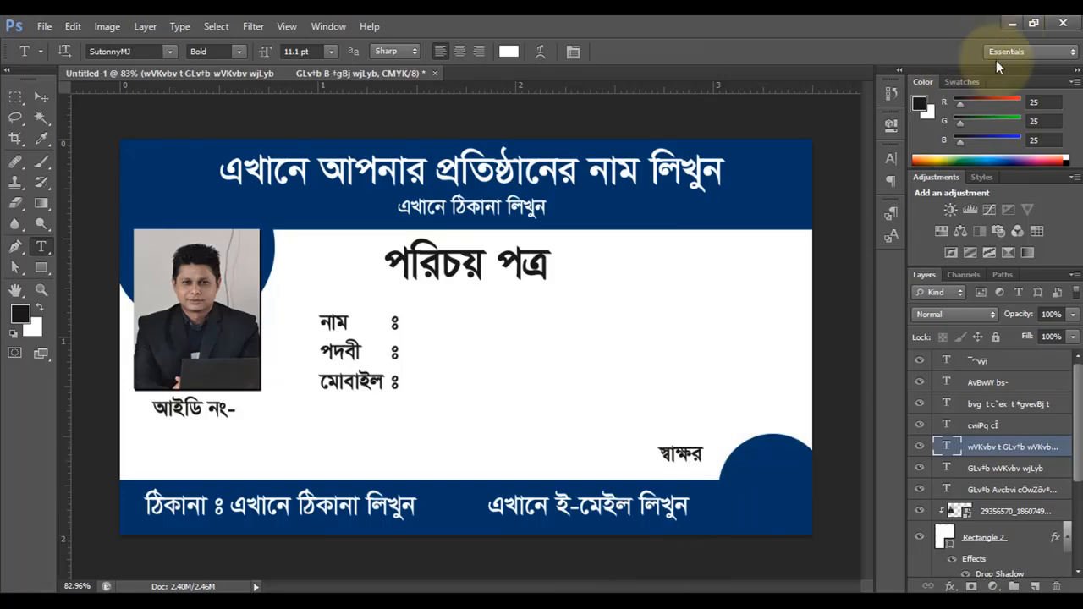
# Step: Bring the brand-01 logo image from the desktop into the ID card document as a placed layer
pyautogui.click(1011, 24)
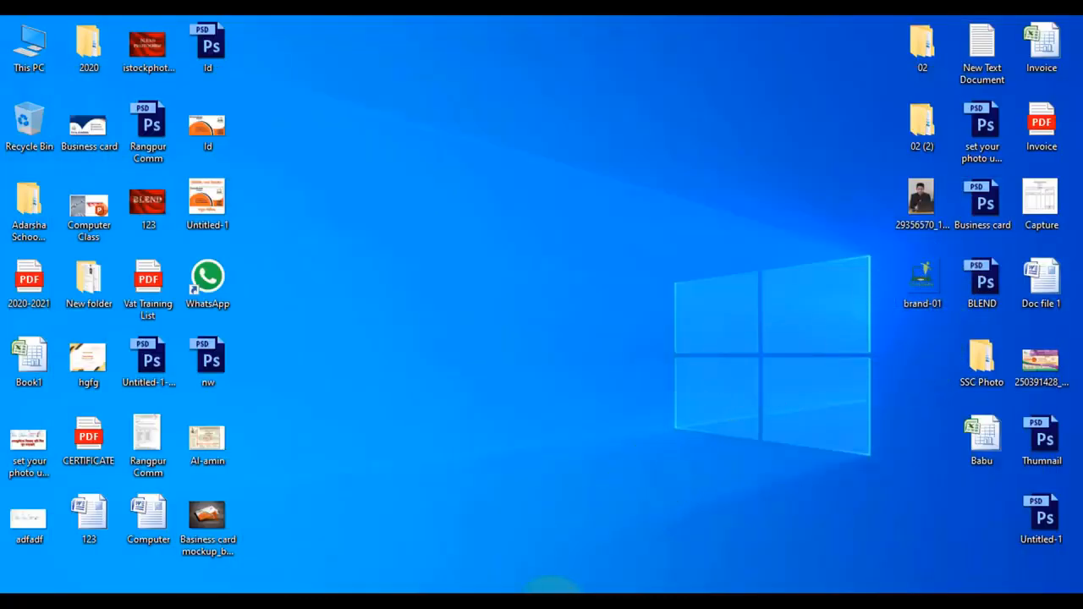
pyautogui.click(562, 591)
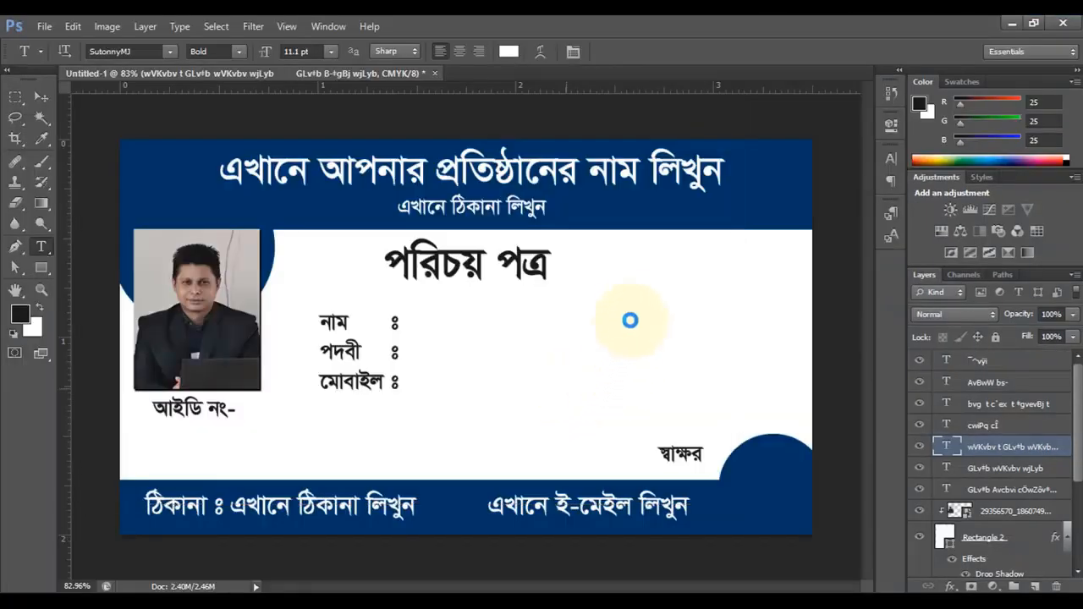
pyautogui.moveTo(631, 309); pyautogui.dragTo(643, 300)
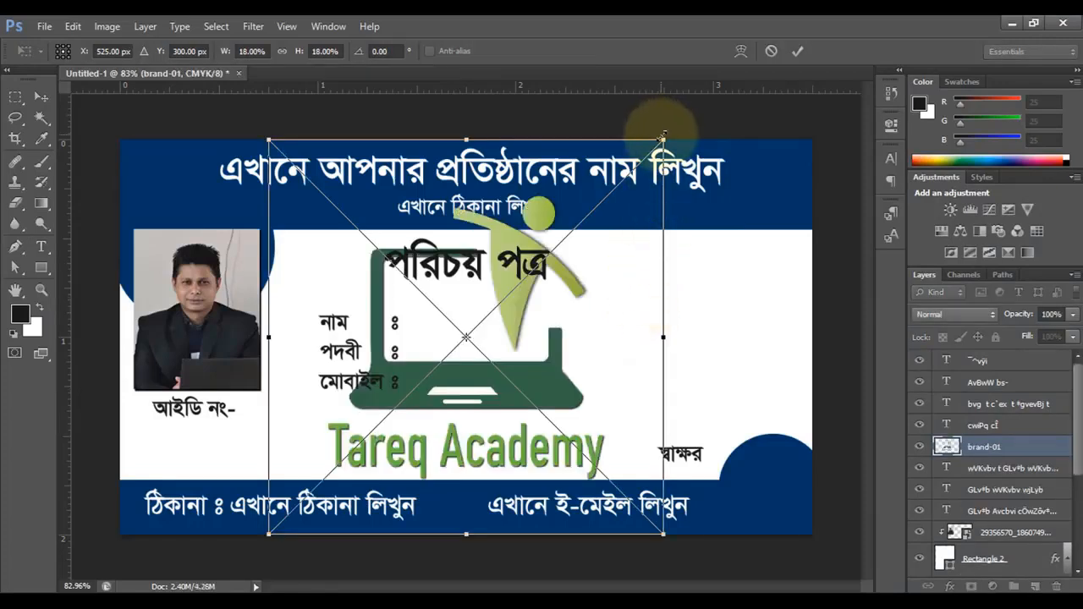
# Step: Scale the placed logo down to about 2.64% and position it inside the blue circle at the card's lower-right corner
pyautogui.moveTo(556, 220); pyautogui.dragTo(497, 309)
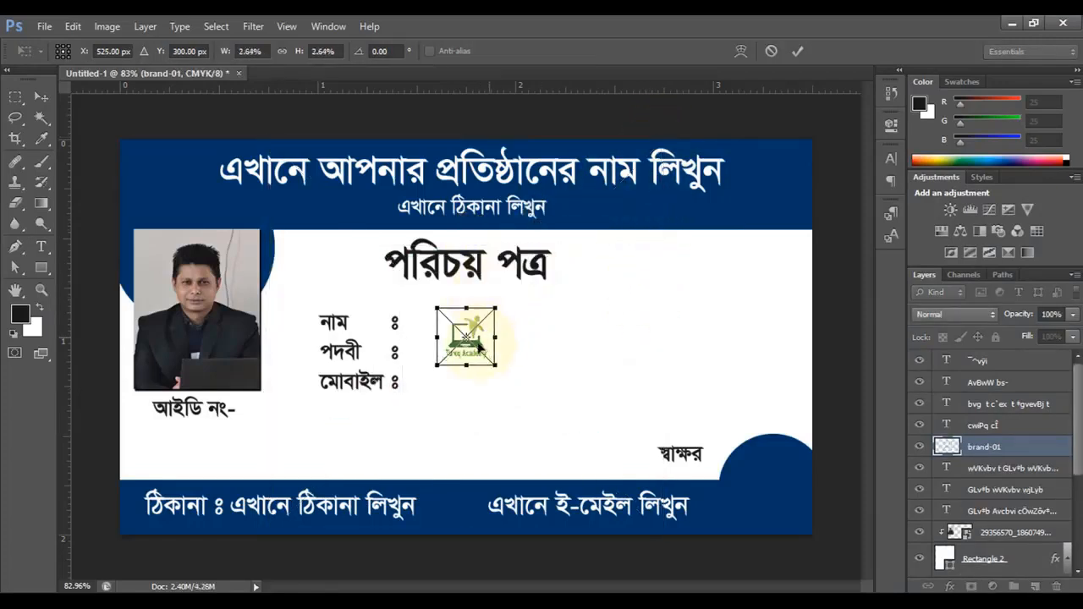
pyautogui.moveTo(455, 358); pyautogui.dragTo(760, 499)
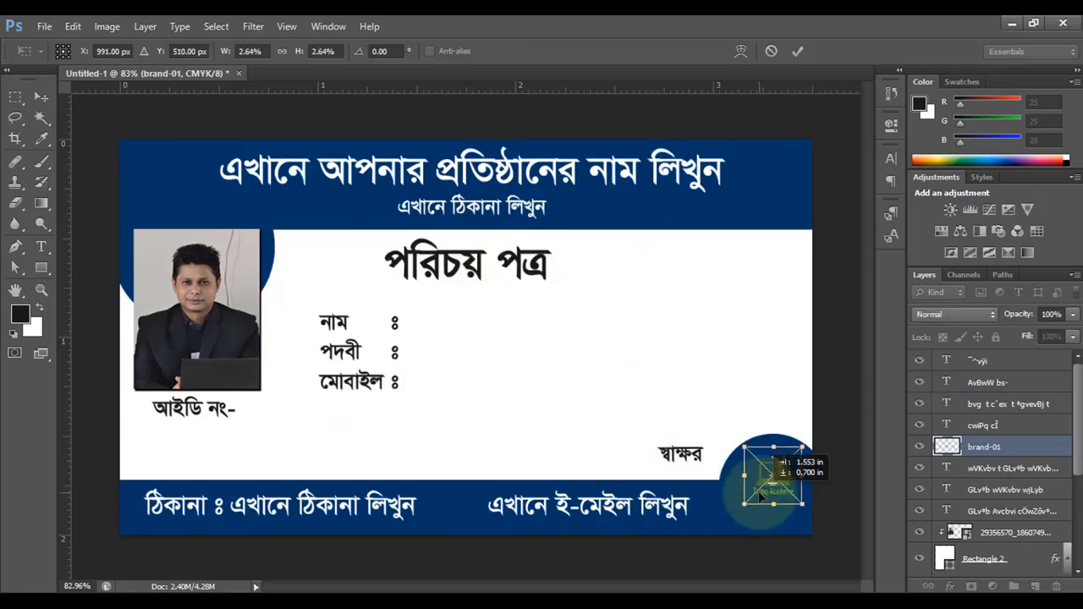
pyautogui.click(797, 51)
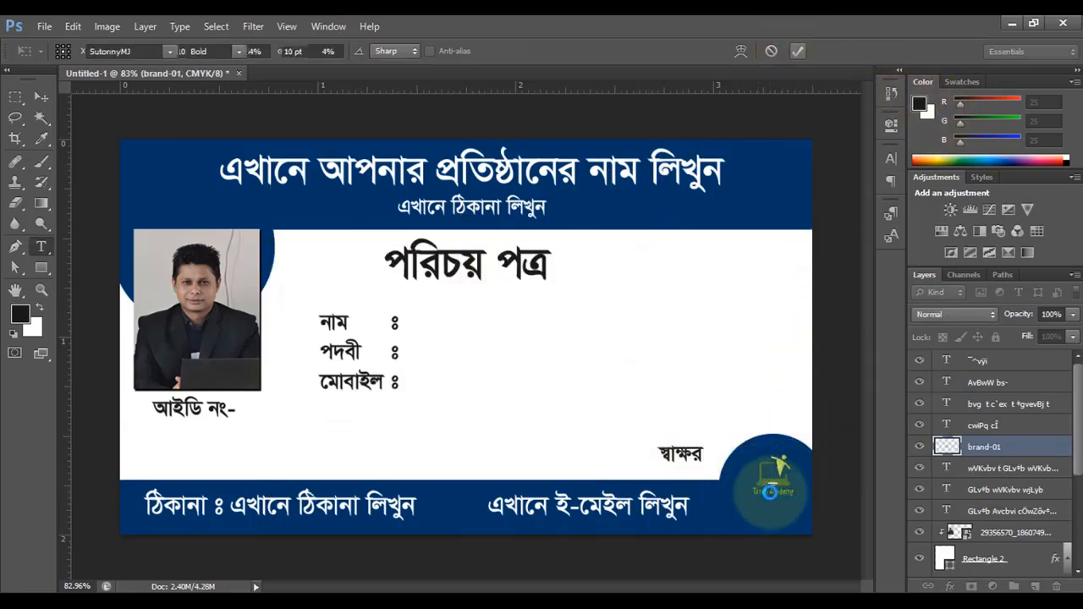
pyautogui.click(41, 96)
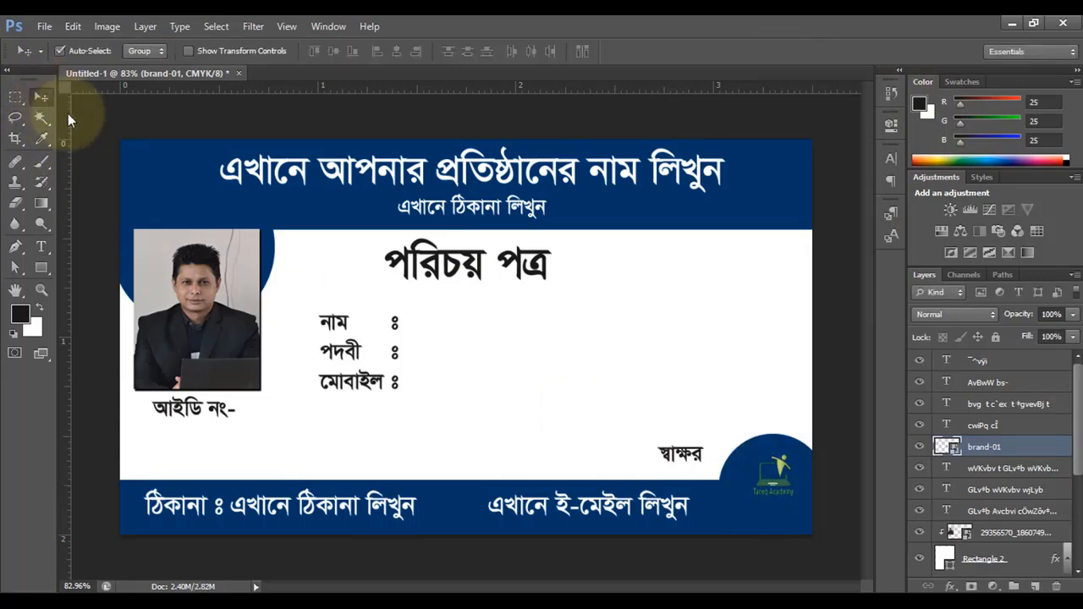
pyautogui.moveTo(766, 485); pyautogui.dragTo(760, 488)
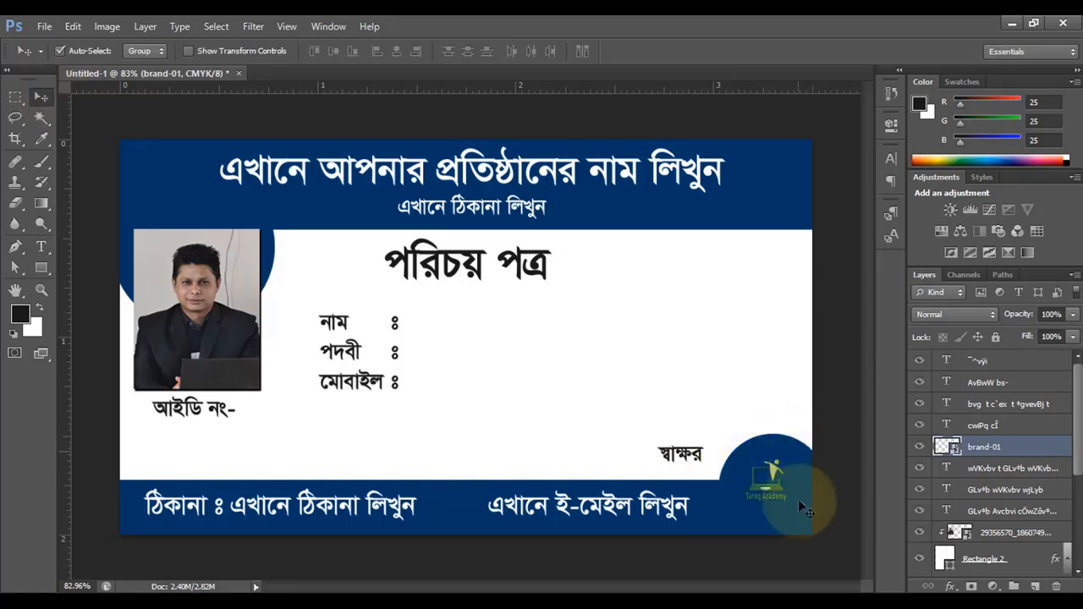
# Step: Draw a circle about 97 px wide with the Ellipse tool over the logo in the blue circle and fill it white
pyautogui.click(40, 269)
pyautogui.rightClick(40, 271)
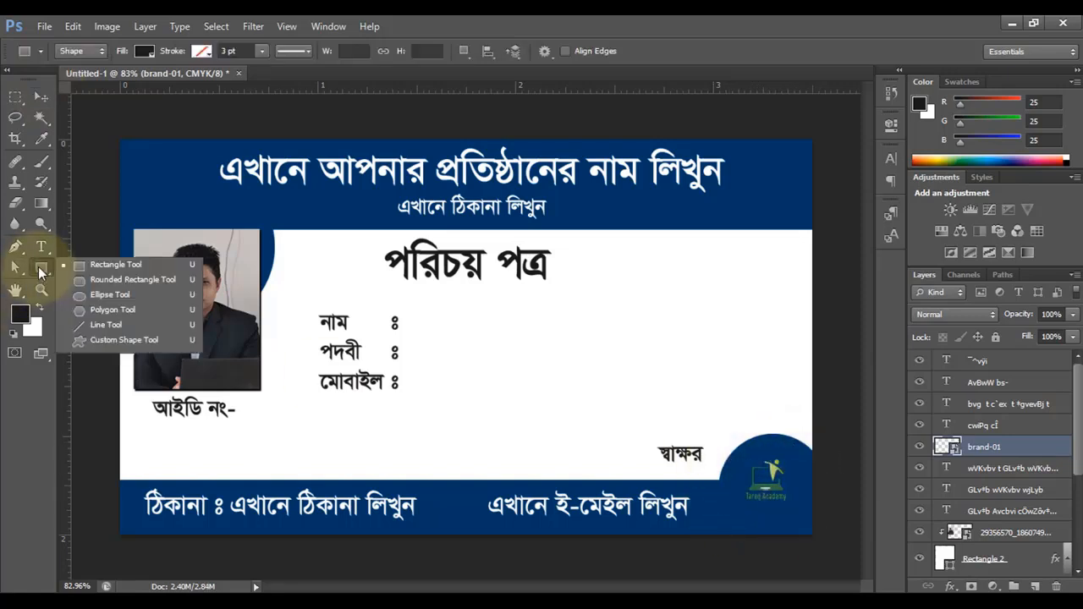
pyautogui.click(96, 294)
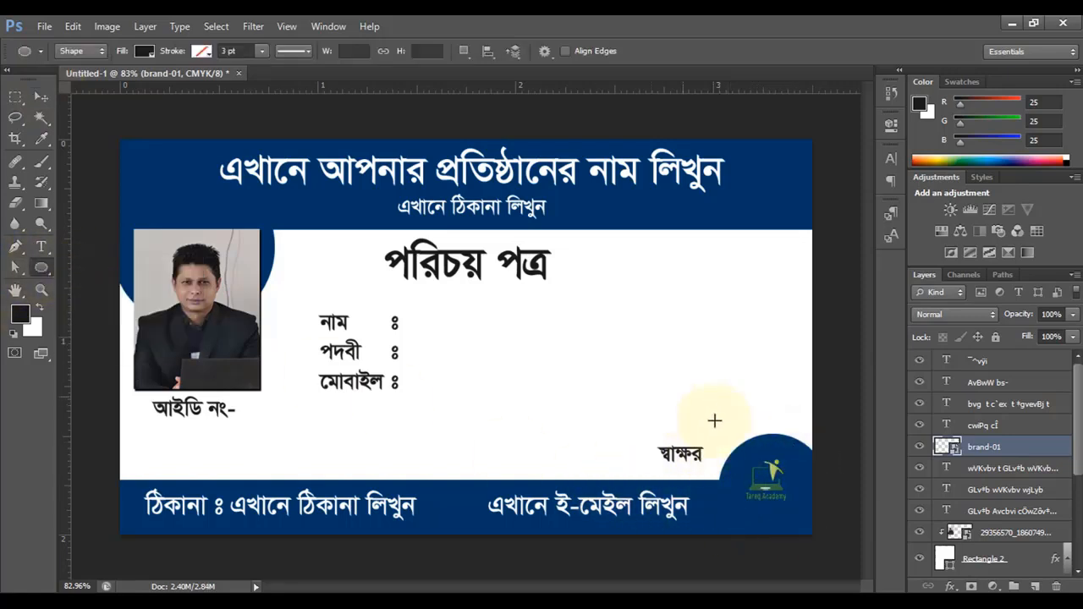
pyautogui.moveTo(738, 458); pyautogui.dragTo(802, 517)
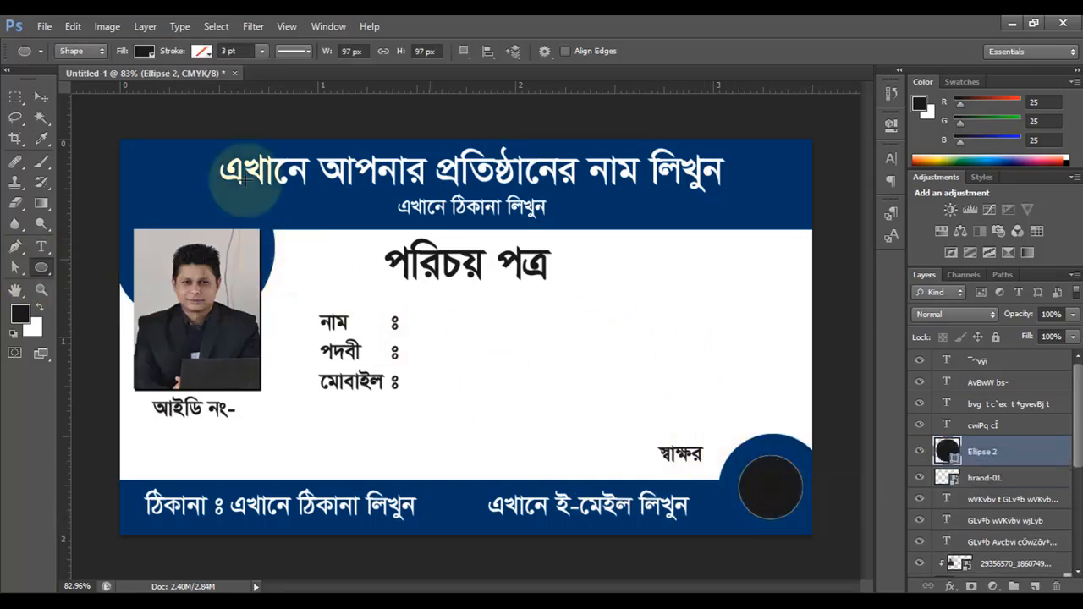
pyautogui.click(143, 52)
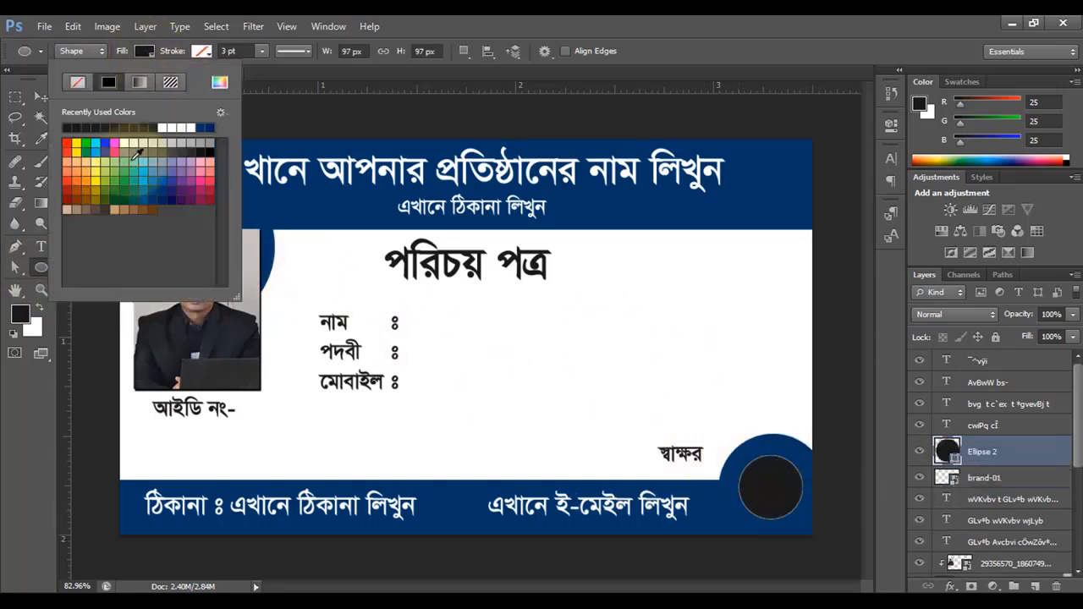
pyautogui.click(172, 127)
pyautogui.click(150, 64)
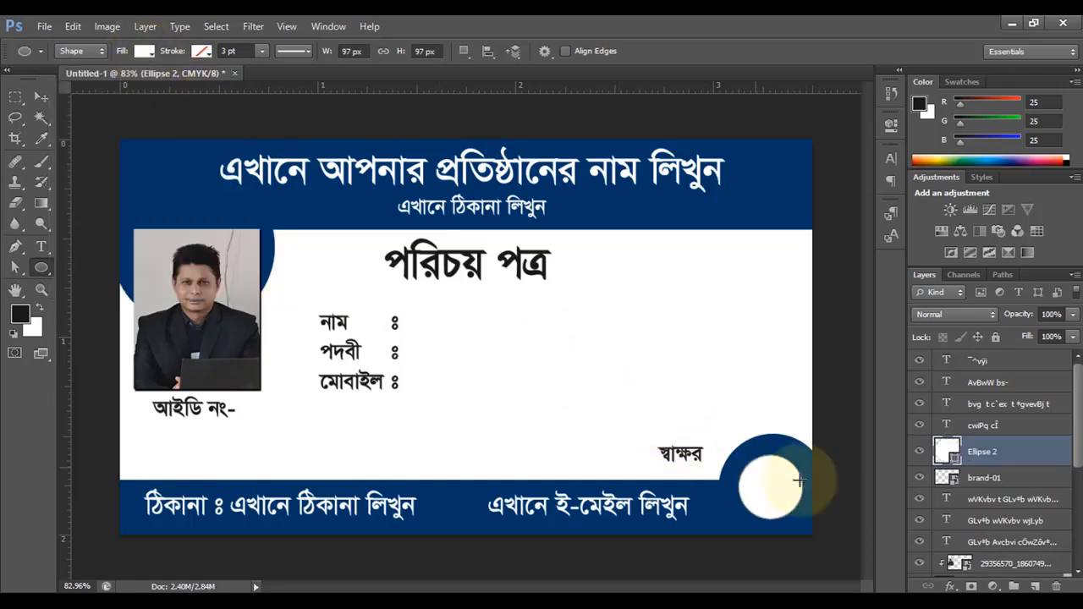
# Step: Enlarge the white circle to about 126 px around its center and move its layer below the brand-01 logo layer
pyautogui.hotkey('ctrl', 't')
pyautogui.moveTo(807, 453); pyautogui.dragTo(814, 444)
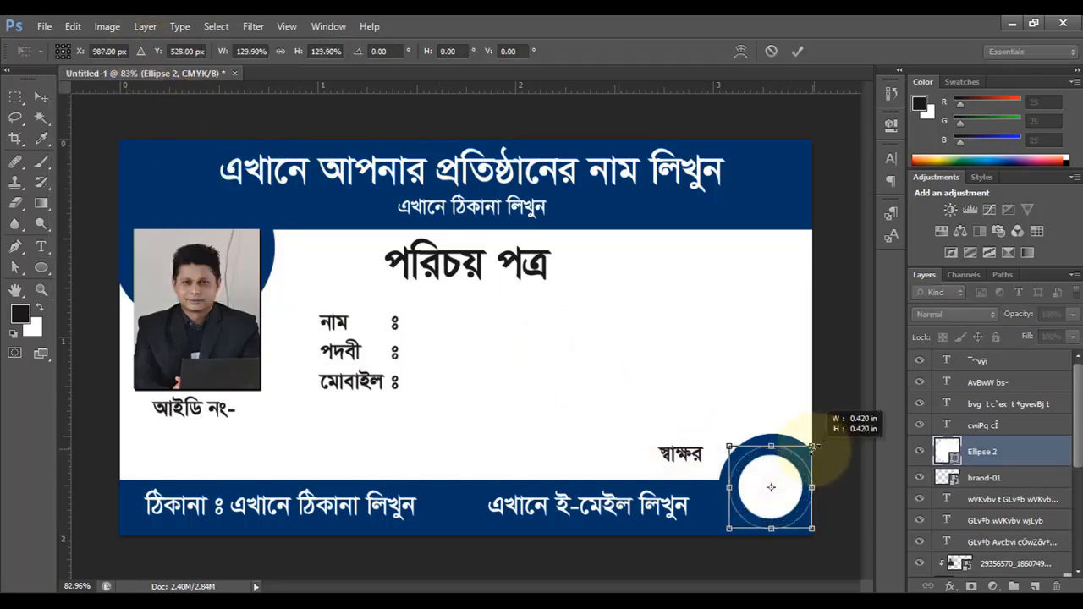
pyautogui.click(797, 50)
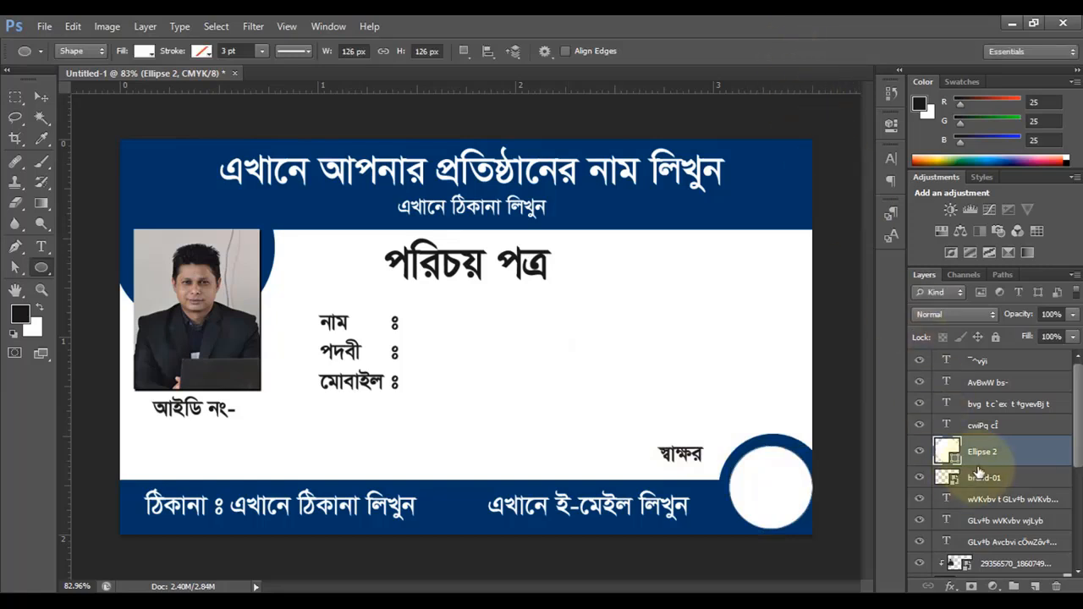
pyautogui.moveTo(990, 453); pyautogui.dragTo(988, 492)
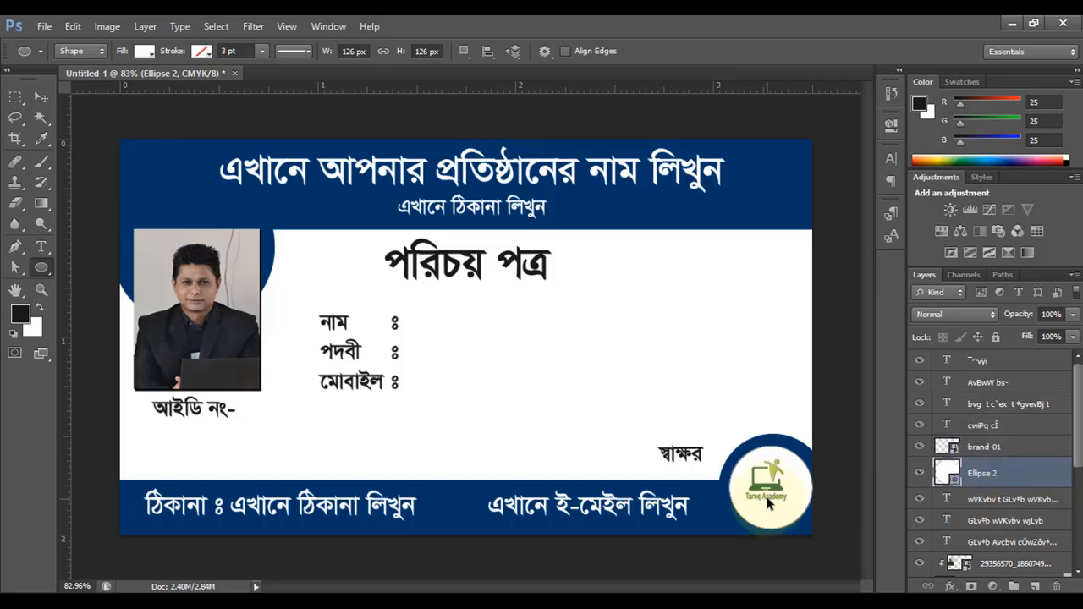
# Step: Scale the brand-01 logo up to about 3.06% so it fills more of the white circle
pyautogui.click(1037, 446)
pyautogui.hotkey('ctrl', 't')
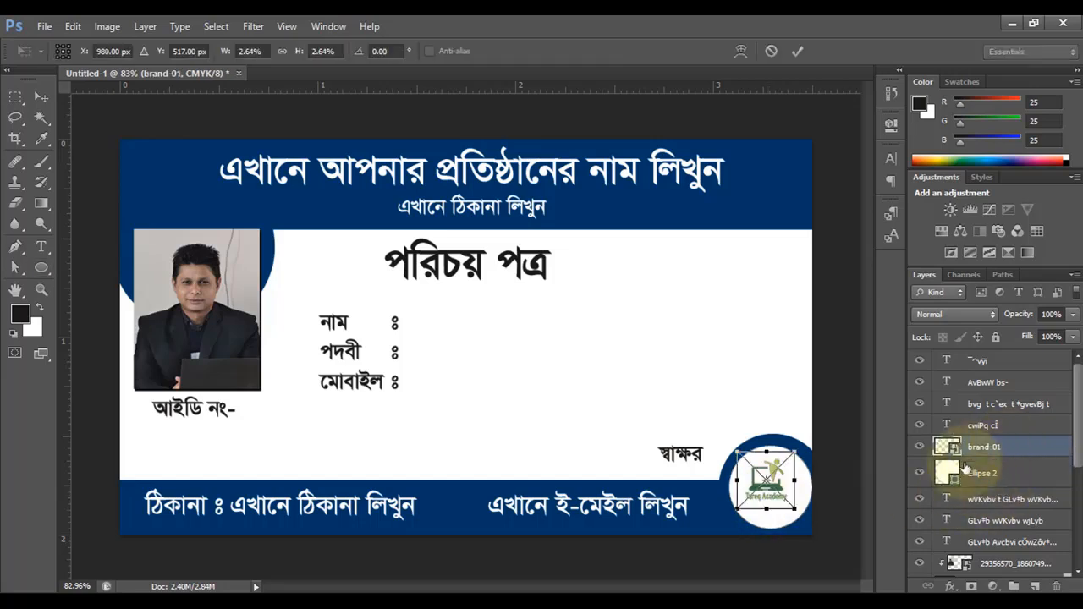
pyautogui.moveTo(796, 510); pyautogui.dragTo(803, 517)
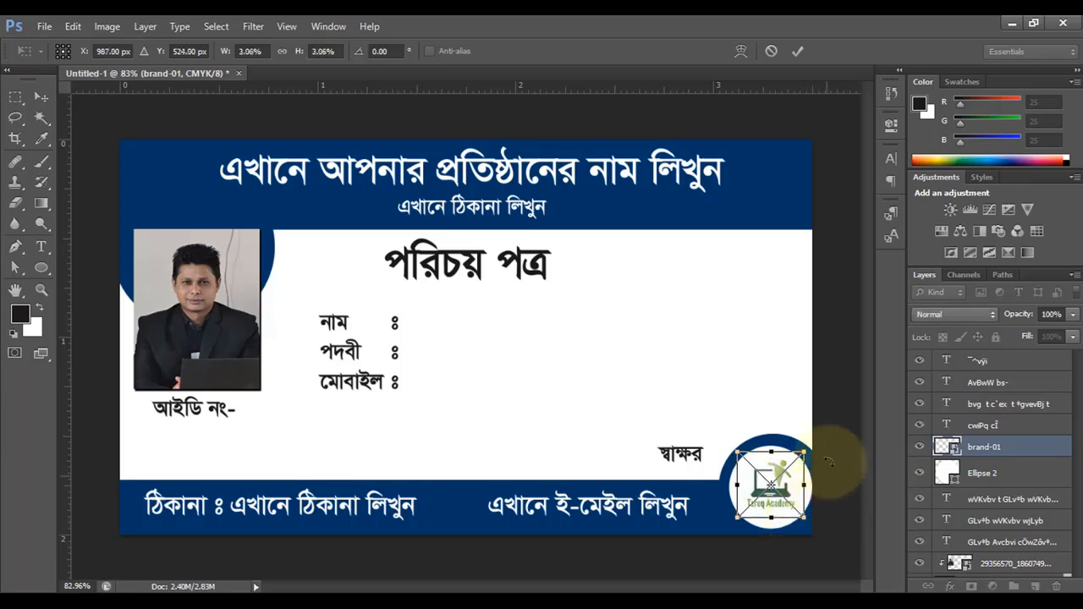
pyautogui.click(793, 48)
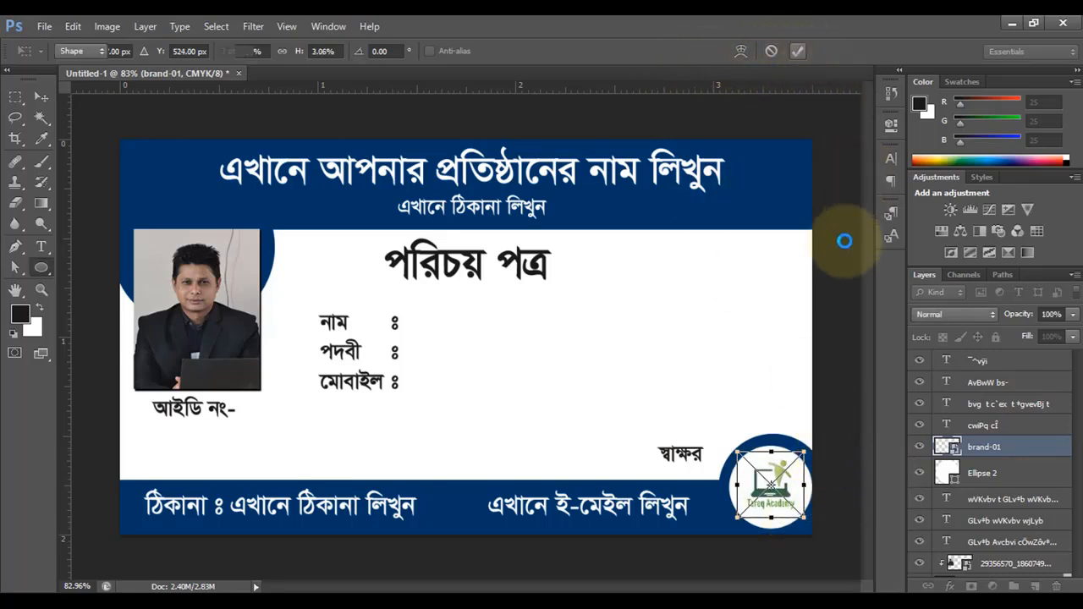